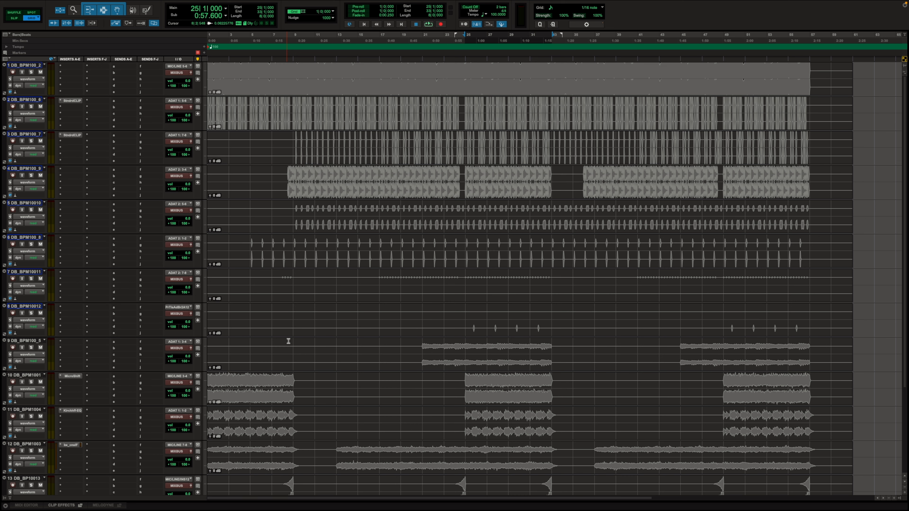
Play the full mix from bar 21 and stop playback after a few bars.
scroll(432, 329, down, 3)
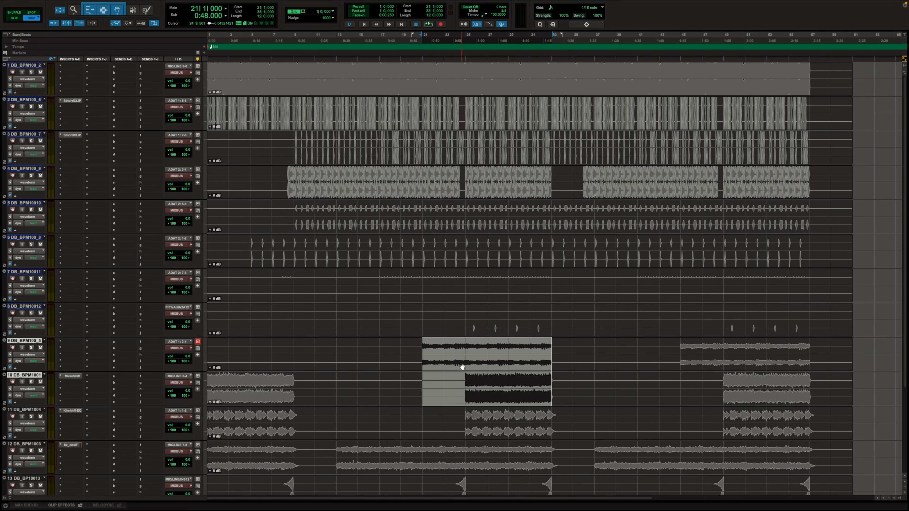
key(space)
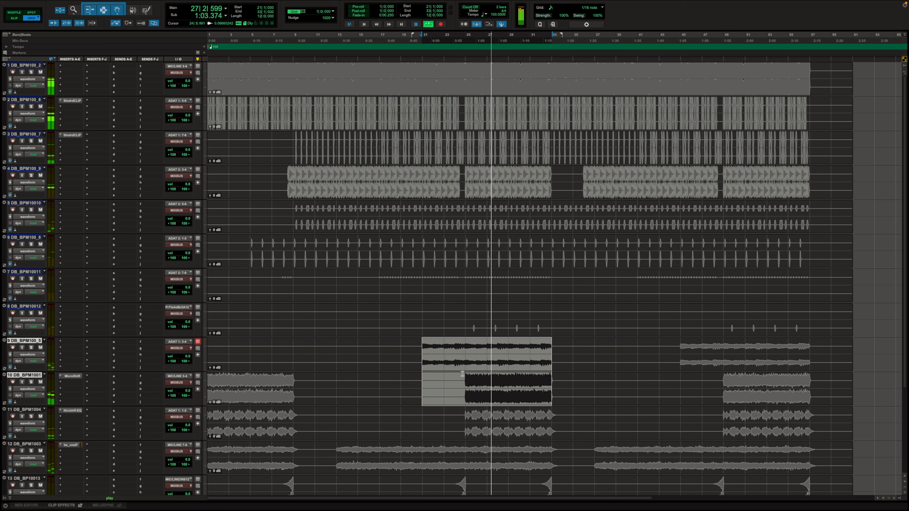
key(space)
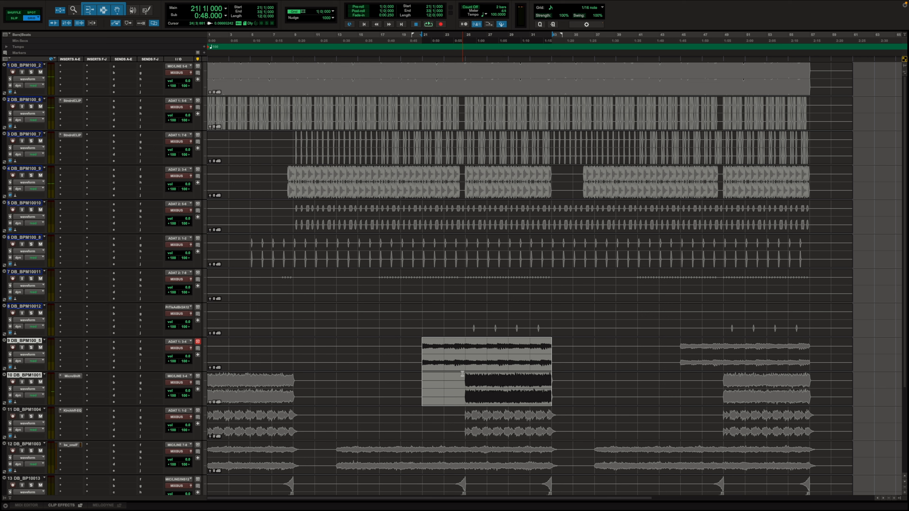
Select bars 25 to 33 across tracks 9 and 10 as the playback range.
drag(465, 350, 551, 400)
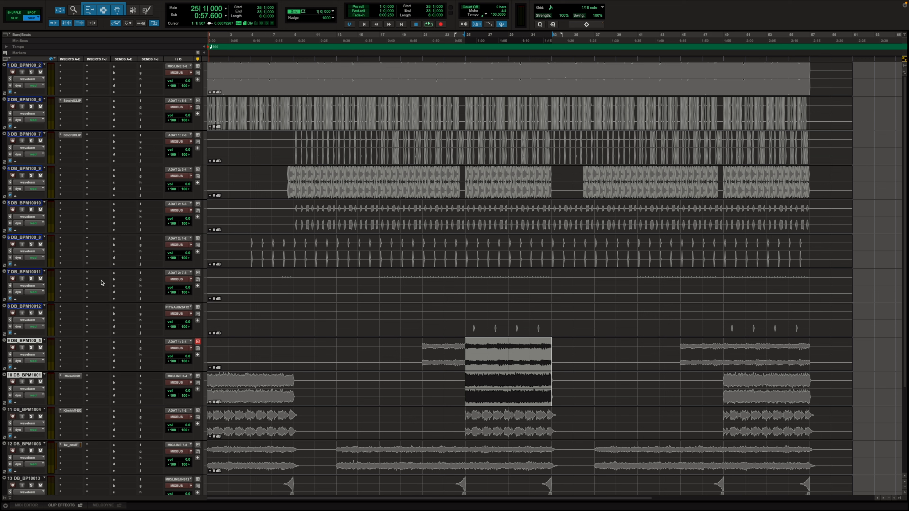
scroll(107, 130, down, 3)
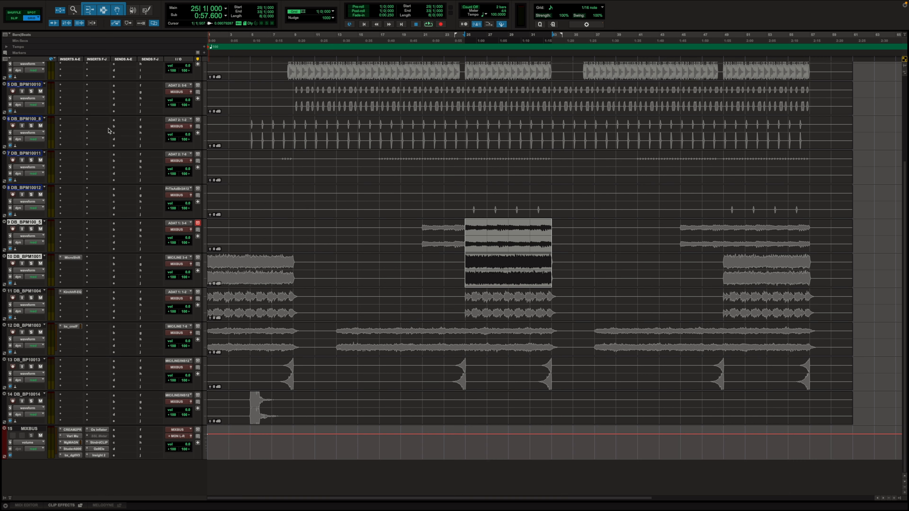
scroll(109, 130, up, 3)
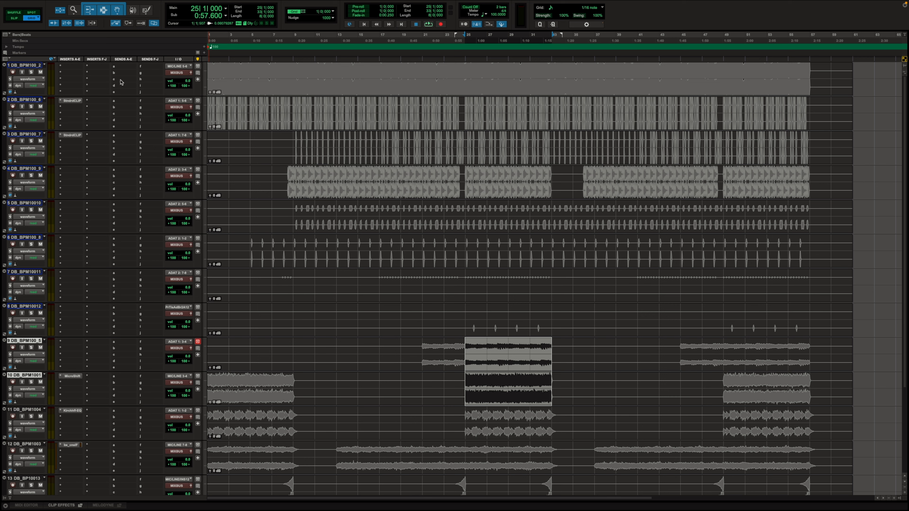
Solo track 1 and play the selected range briefly.
click(31, 72)
key(space)
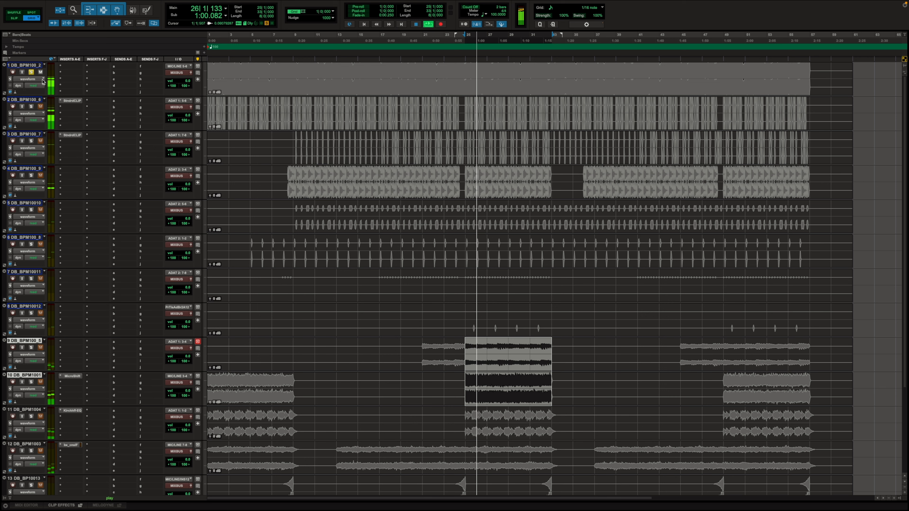
key(space)
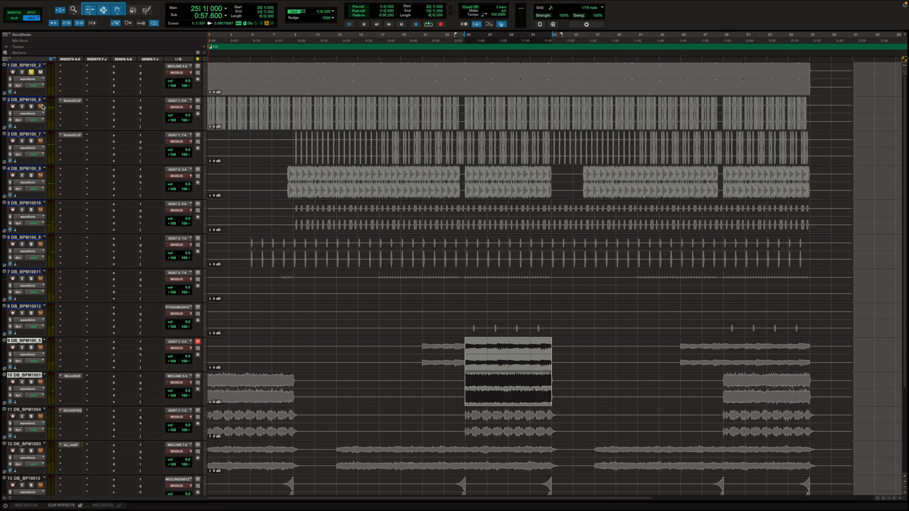
Add track 2 to the solo, listen to both tracks, and clear all solos to hear the full mix before stopping.
click(31, 107)
key(space)
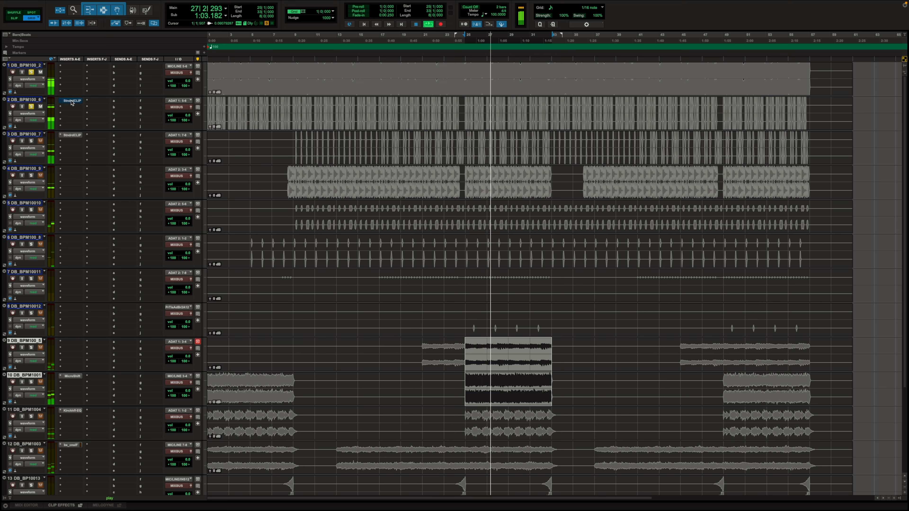
alt+click(31, 107)
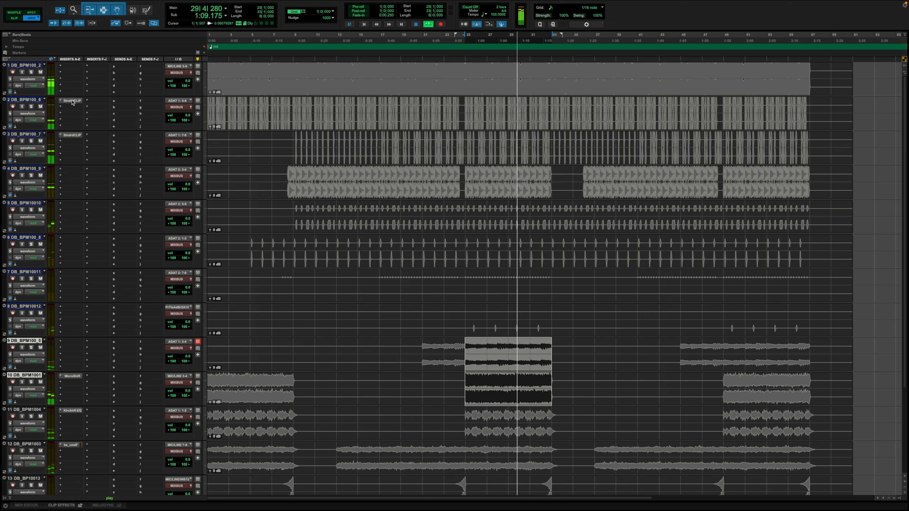
key(space)
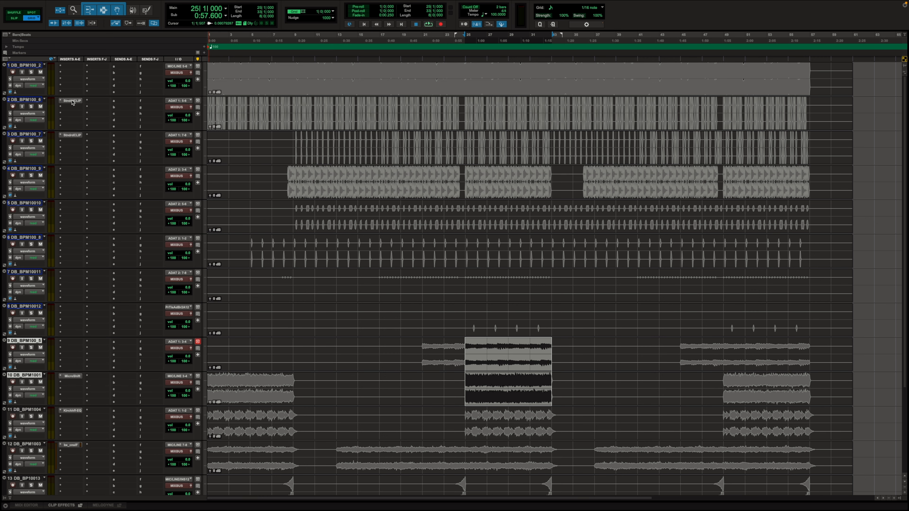
Open the StandardCLIP insert on track 3, switch to the one on track 2, and move its window over the arrangement.
scroll(72, 103, down, 5)
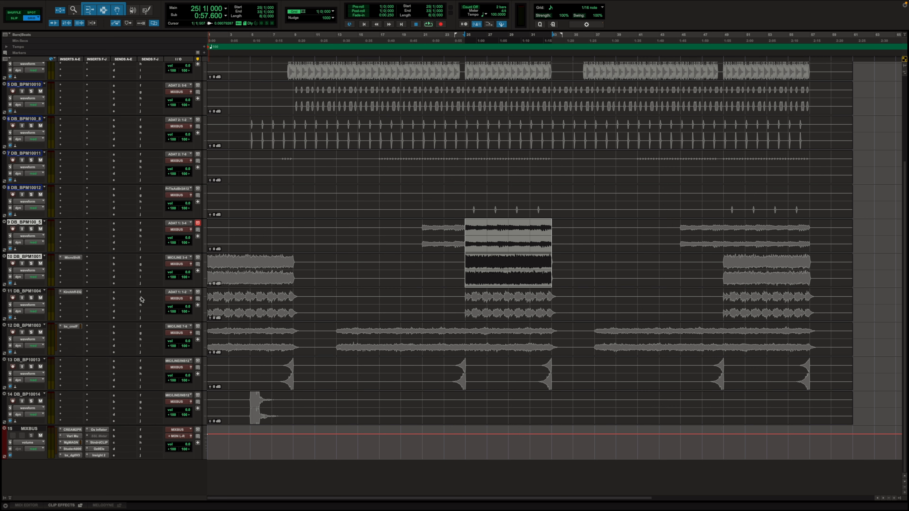
scroll(140, 297, up, 4)
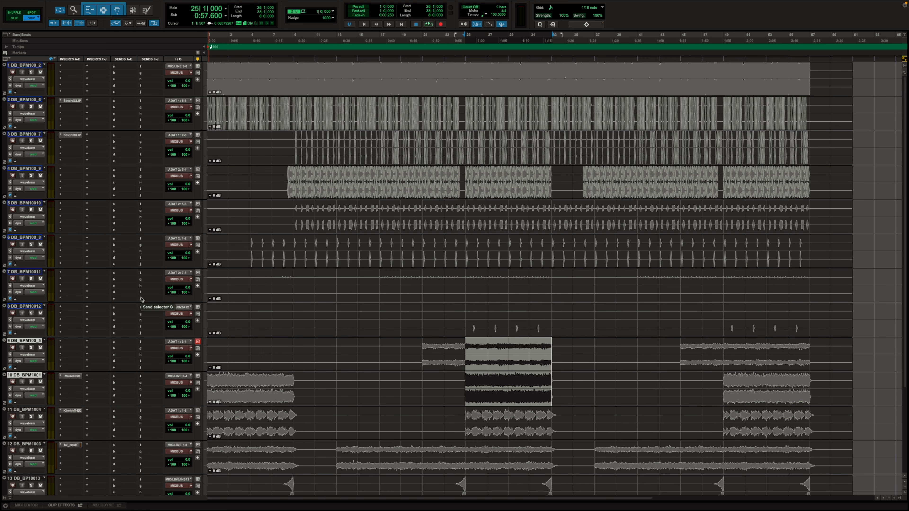
click(73, 135)
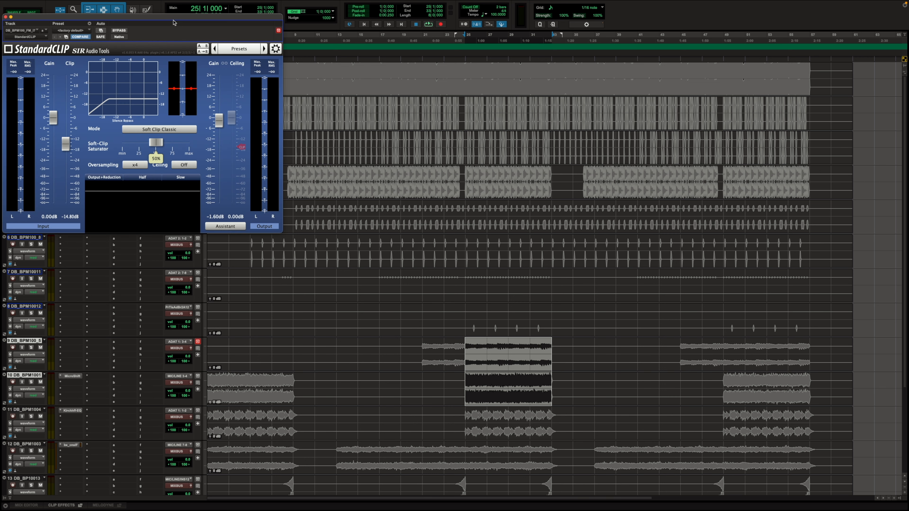
drag(173, 22, 322, 135)
click(72, 101)
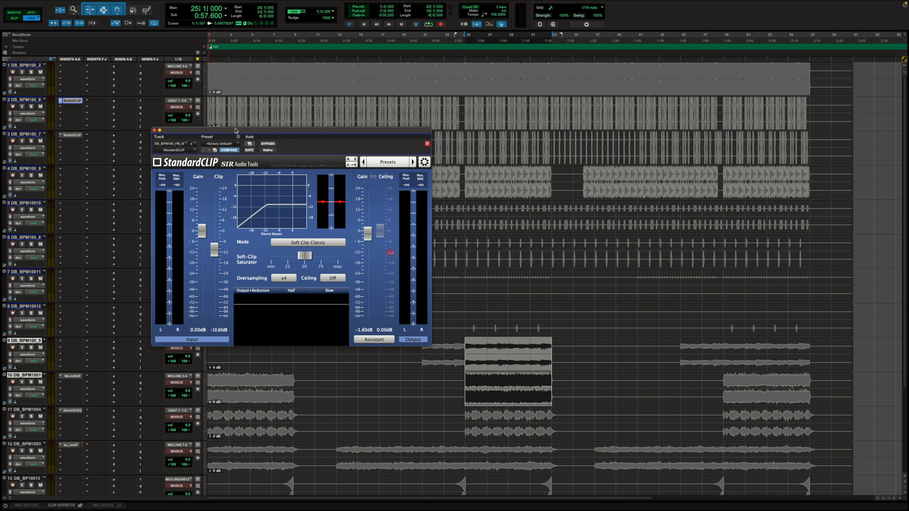
drag(235, 131, 251, 137)
mouse_move(318, 266)
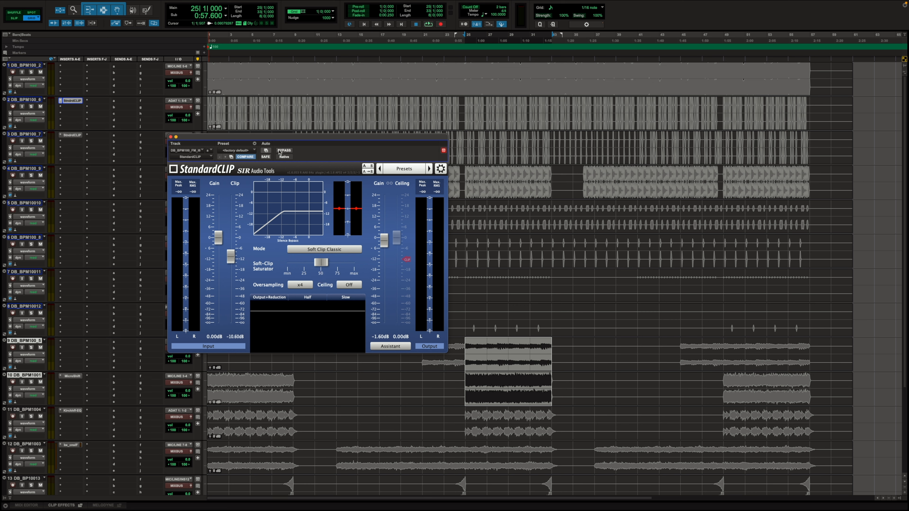
Play the mix while bypassing and re-enabling StandardCLIP on track 2 to compare the sound, and stop playback.
key(space)
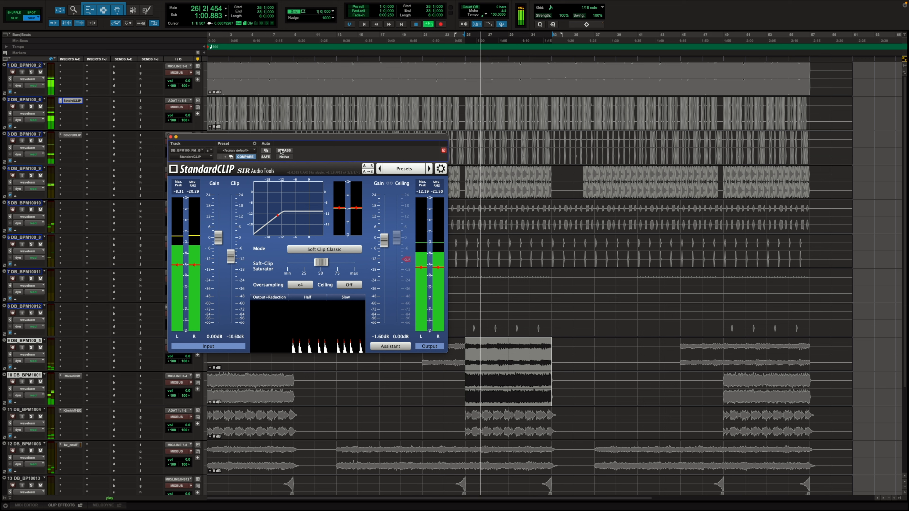
click(281, 152)
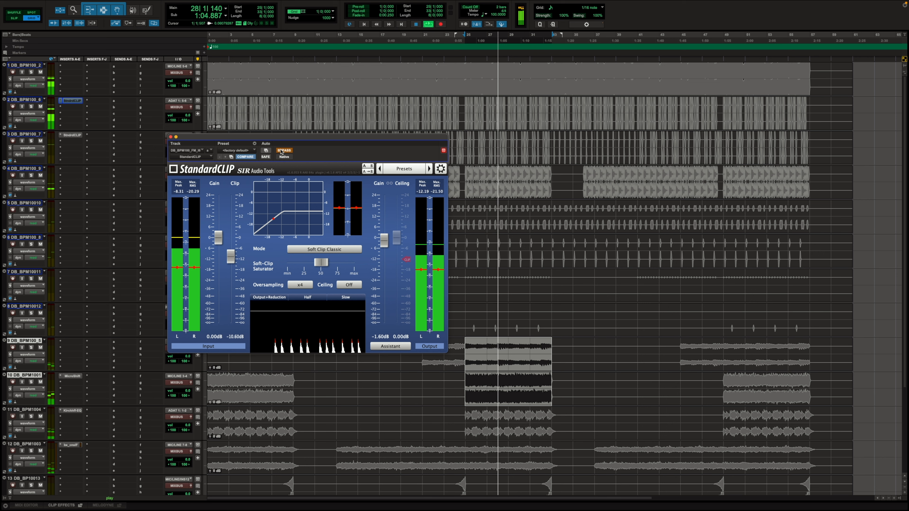
click(281, 152)
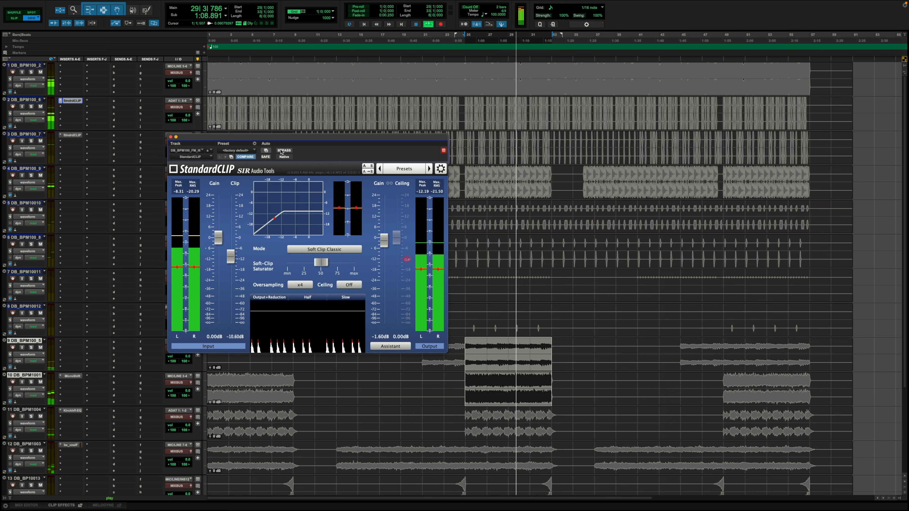
key(space)
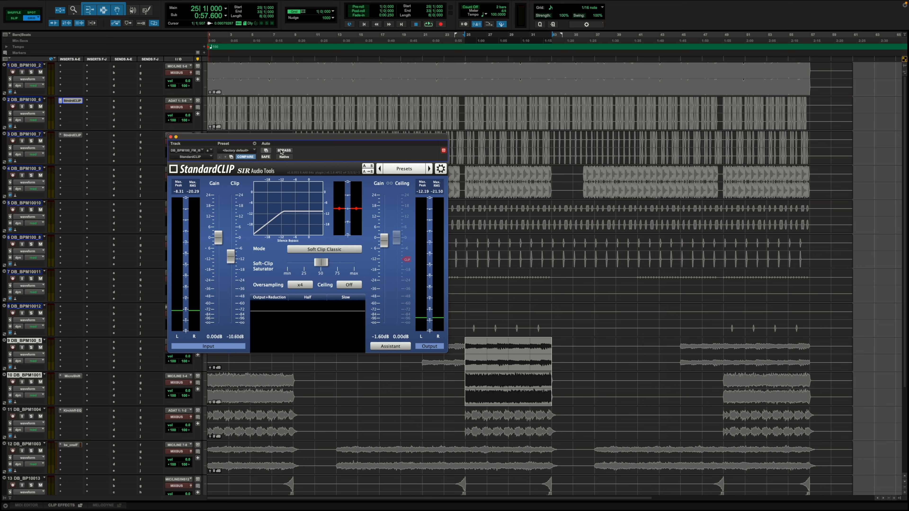
Solo track 2 and compare its sound with StandardCLIP bypassed and active during playback.
drag(250, 263, 266, 266)
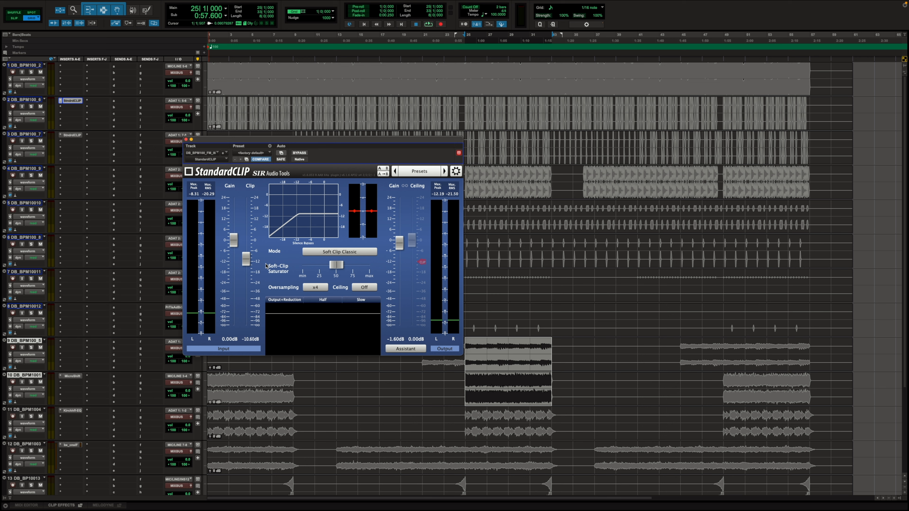
mouse_move(222, 239)
click(33, 107)
key(space)
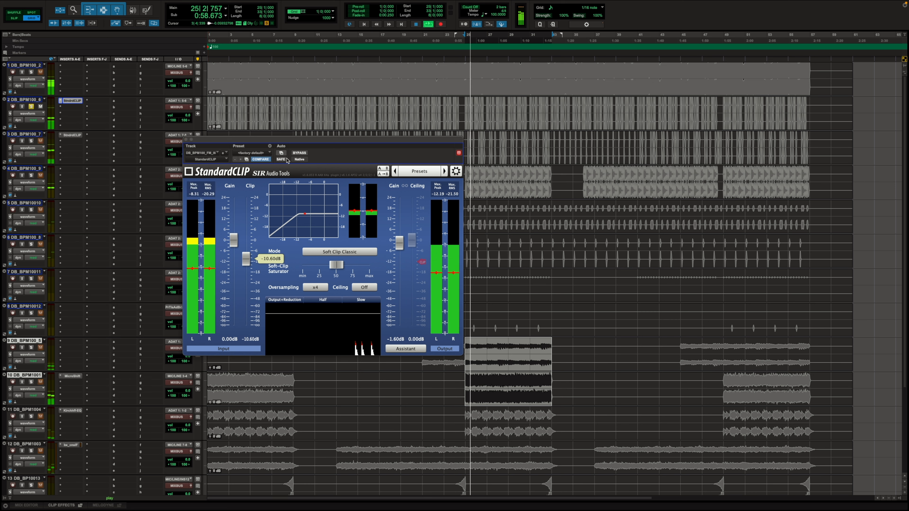
click(299, 153)
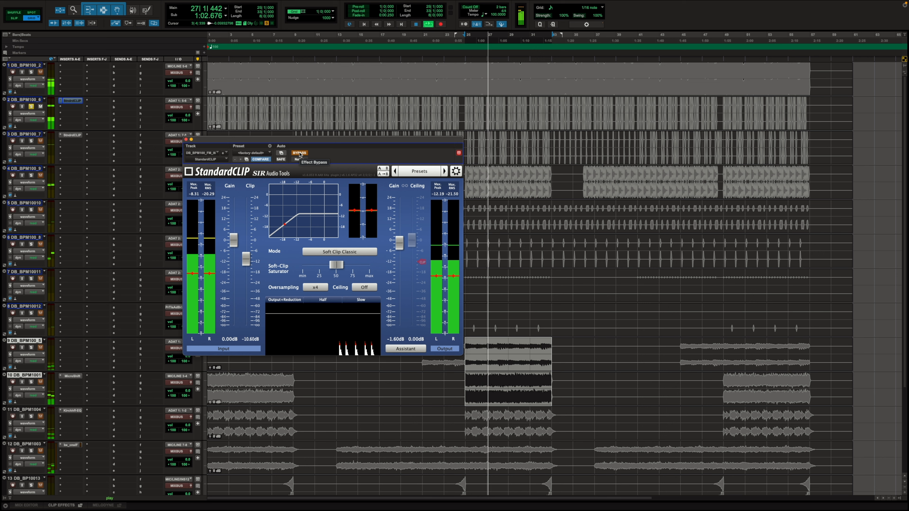
click(299, 153)
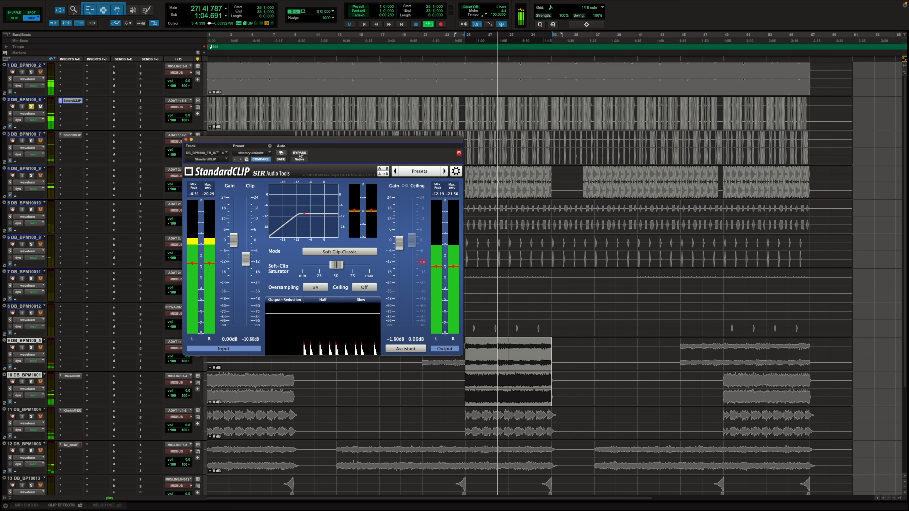
key(space)
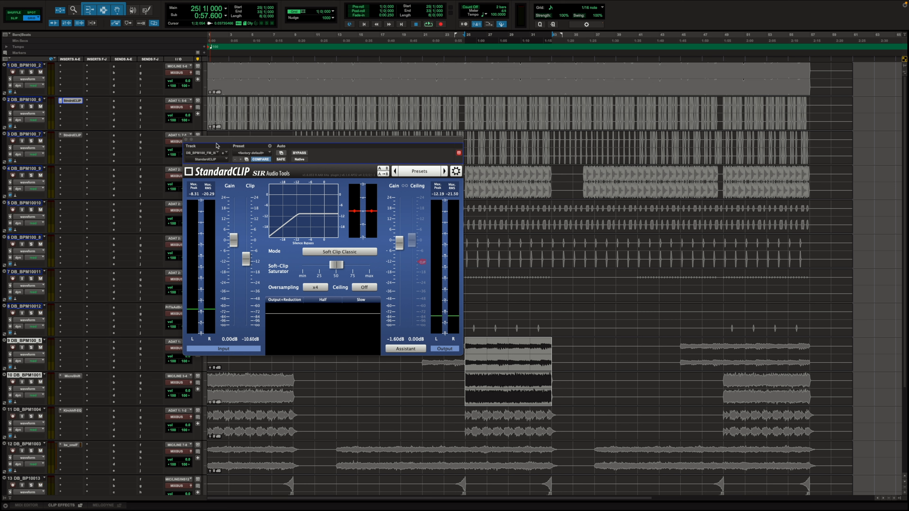
Play all tracks together without solo and compare track 2's StandardCLIP bypassed and active in the full mix.
key(space)
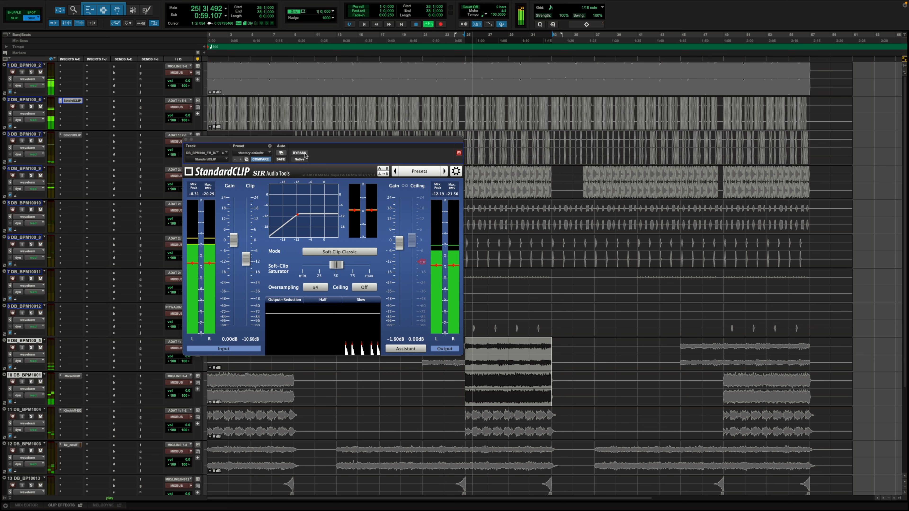
click(299, 153)
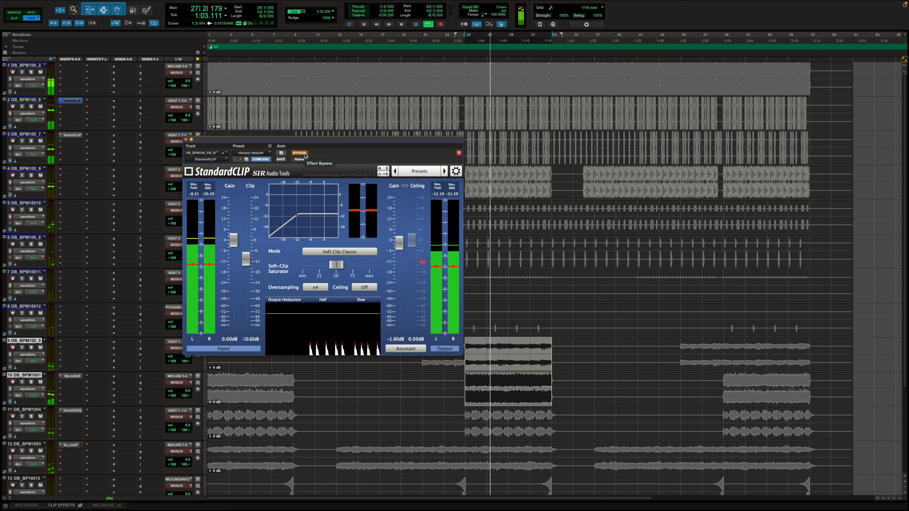
click(299, 153)
key(space)
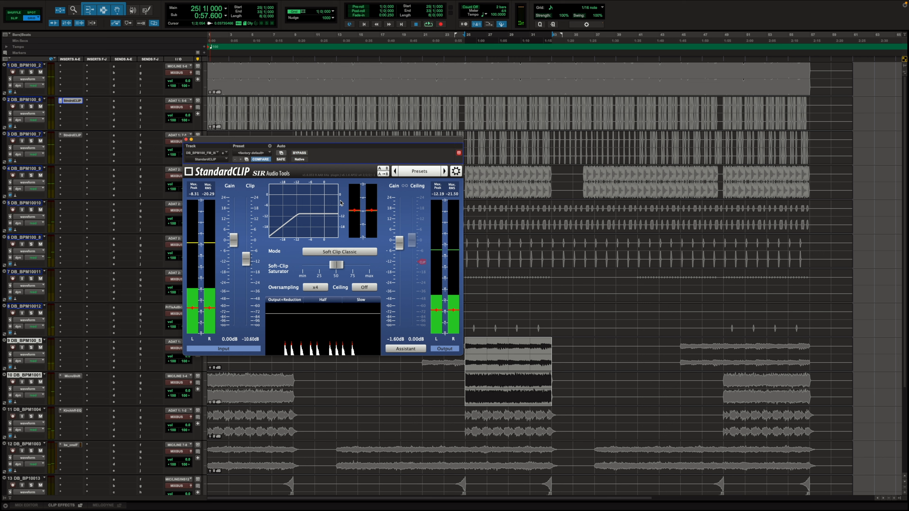
Play the soloed track 2 with StandardCLIP active to examine its clipping, and stop playback.
key(space)
mouse_move(336, 260)
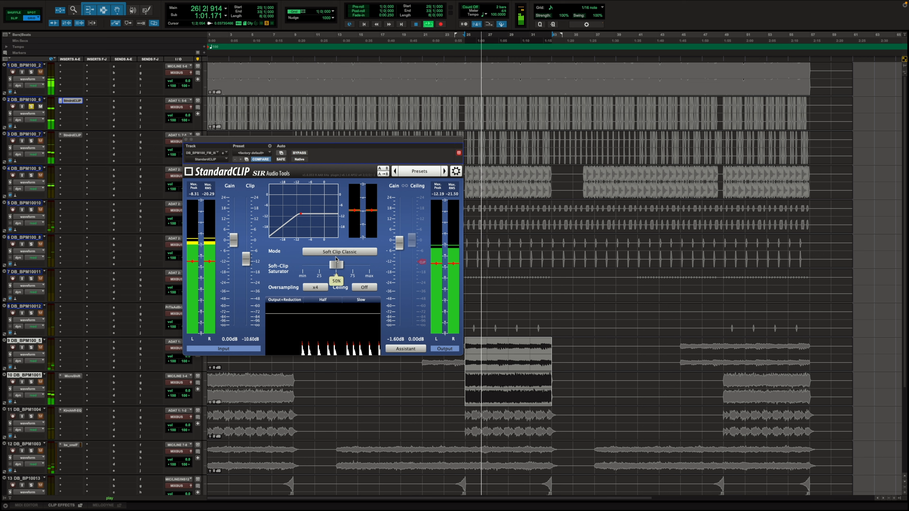
key(space)
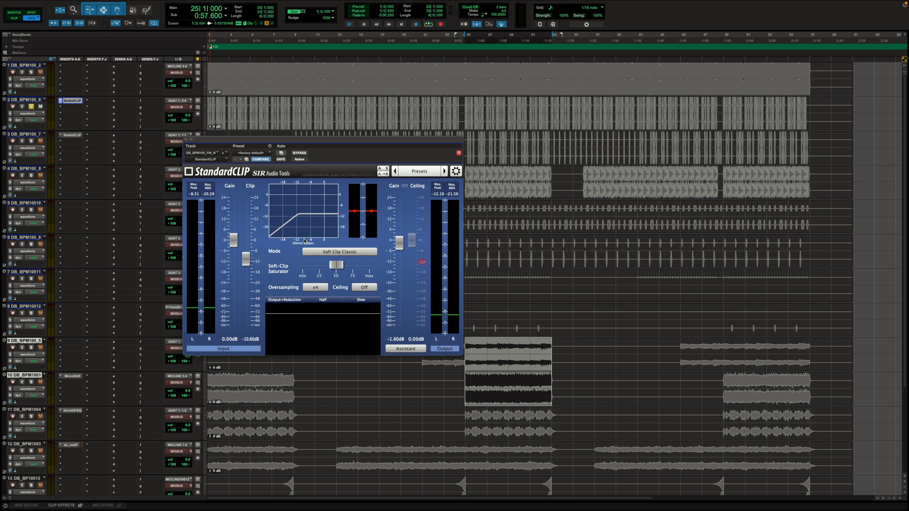
During playback, audition track 2's Soft-Clip Saturator at minimum and maximum, and return it to 50%.
key(space)
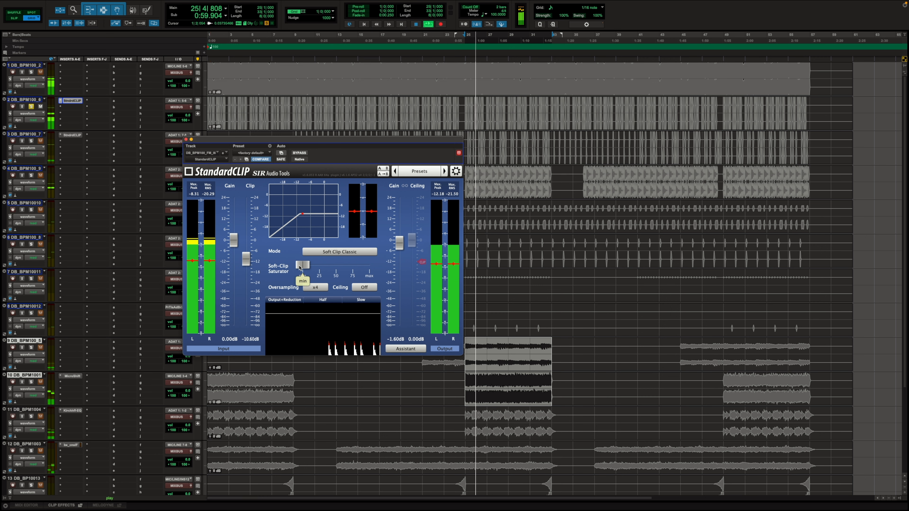
drag(339, 268, 369, 268)
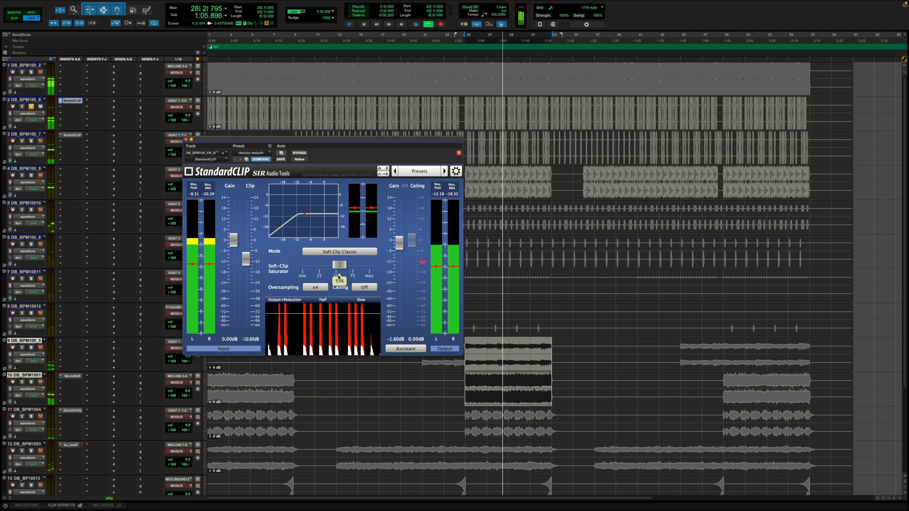
drag(369, 269, 335, 276)
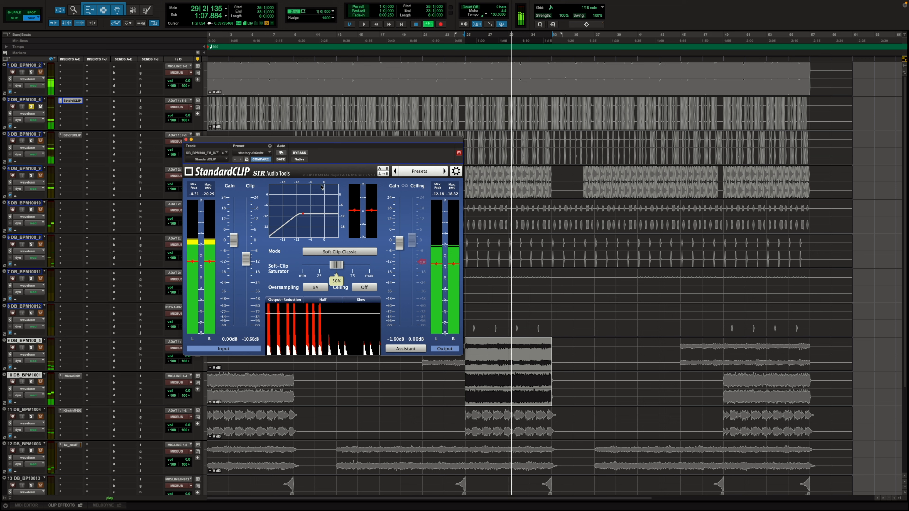
Briefly bypass and re-enable StandardCLIP on the soloed track 2, and unsolo the track to listen in the full mix.
click(300, 153)
click(300, 153)
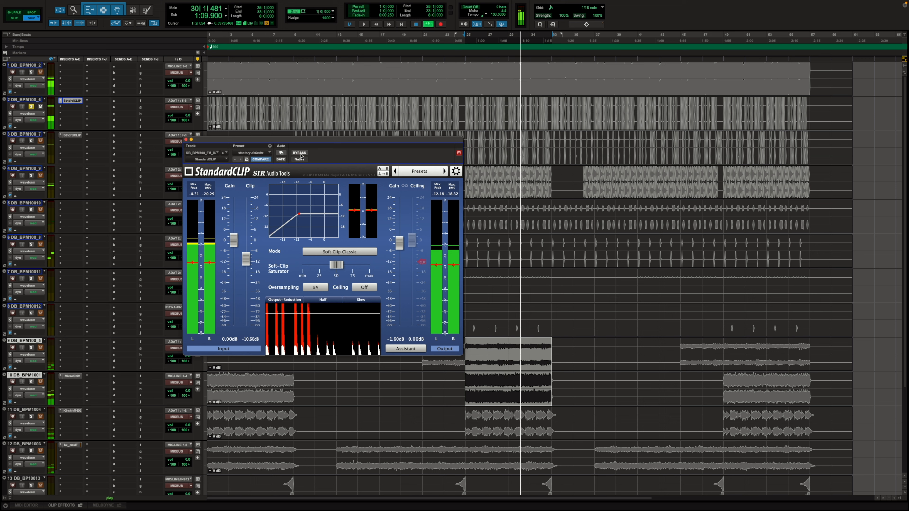
click(31, 107)
mouse_move(336, 269)
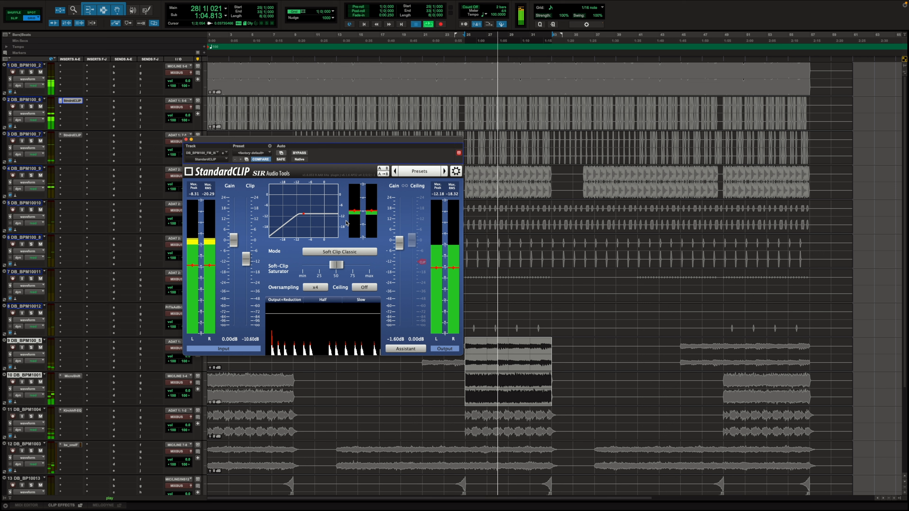
Stop playback and open track 3's StandardCLIP to examine its clip threshold and output gain.
key(space)
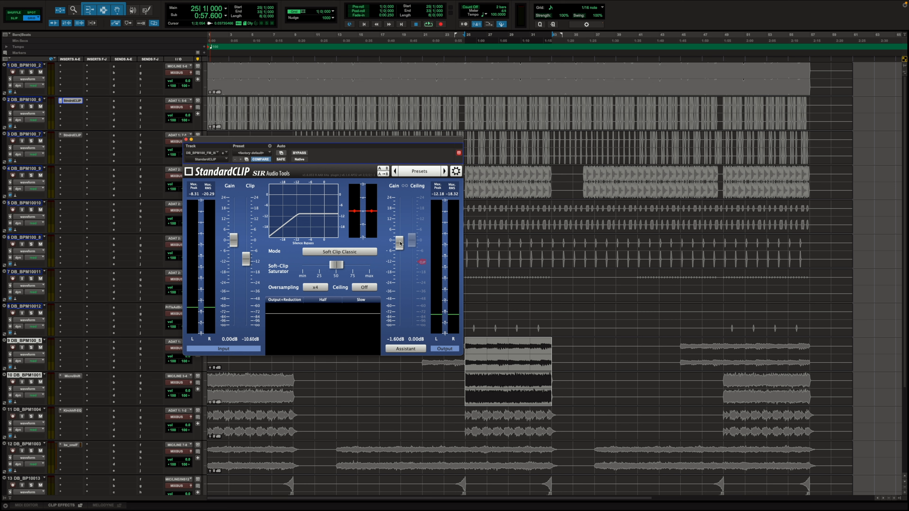
click(400, 243)
click(71, 136)
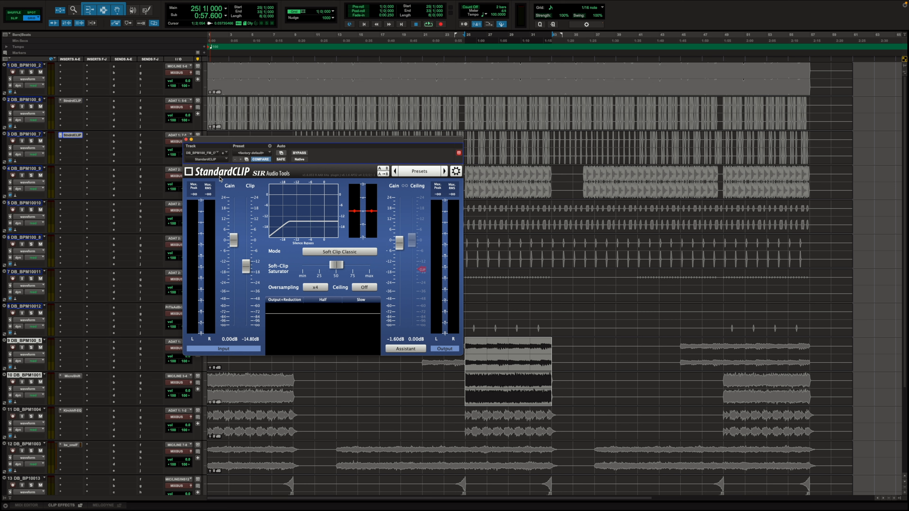
click(246, 268)
click(399, 243)
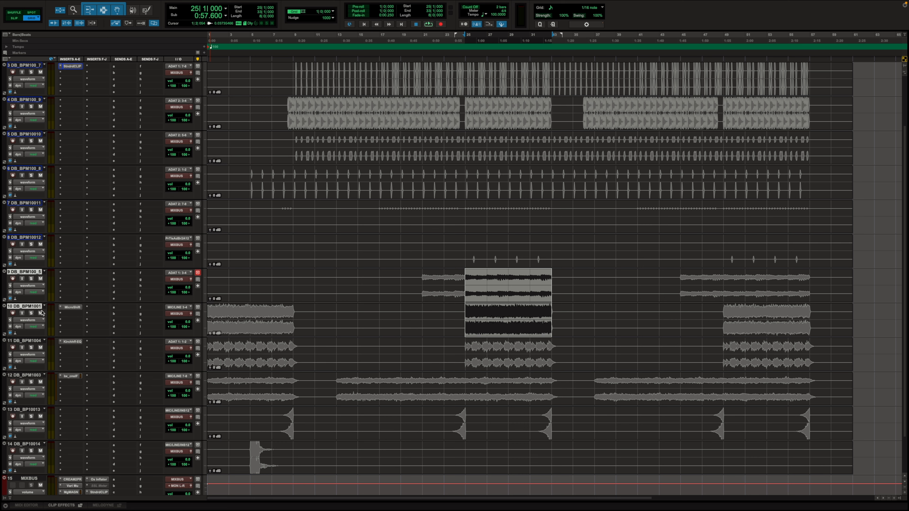
Solo track 10 and play it to compare its MicroShift active and bypassed, stopping playback at the end.
click(33, 312)
key(space)
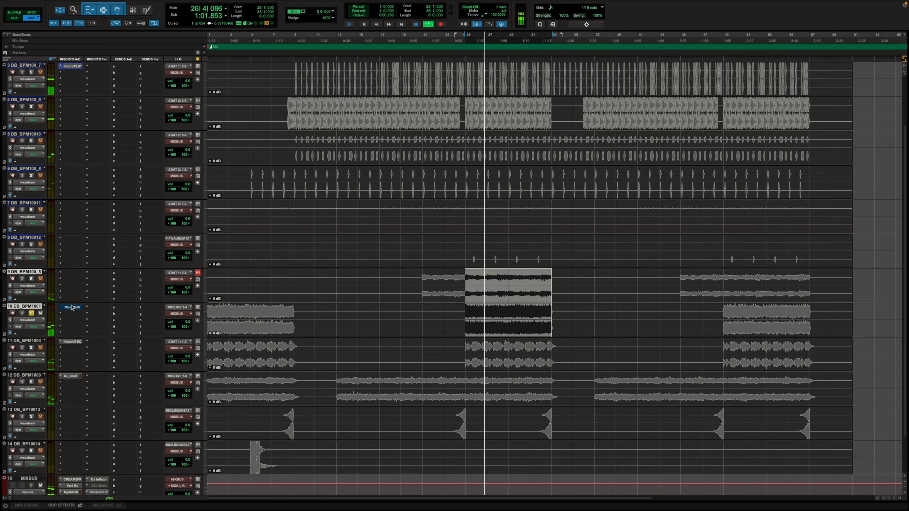
key(space)
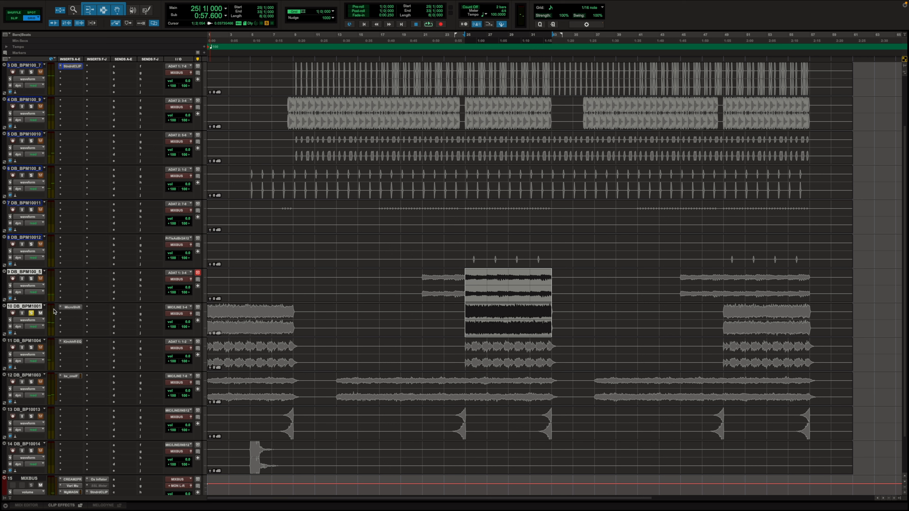
Unsolo track 10 and play the full mix to compare its MicroShift bypassed and active.
click(31, 313)
key(space)
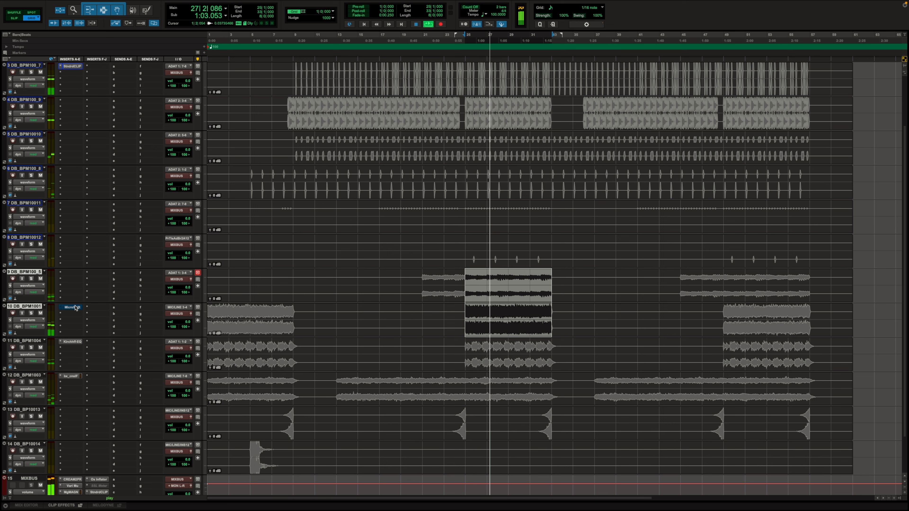
key(space)
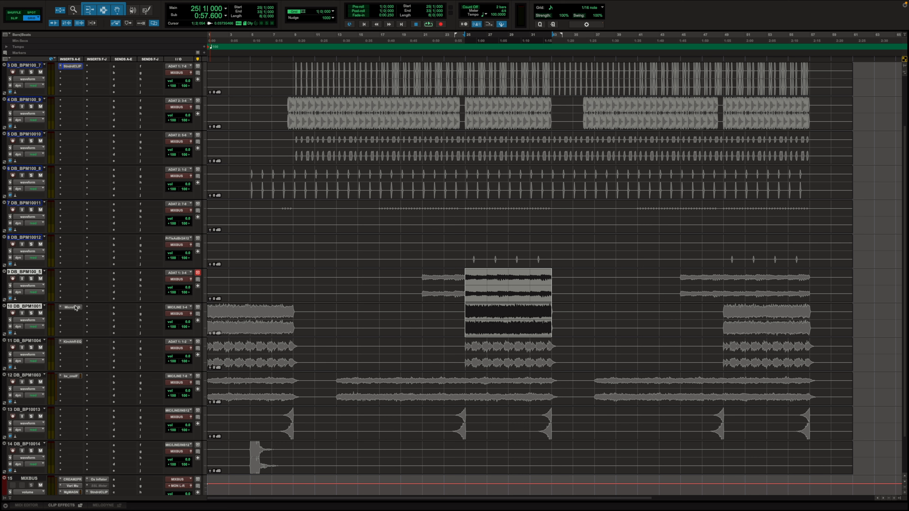
Solo track 11 for a short playback and open its Kirchhoff EQ to examine the high-pass and high-shelf settings.
key(space)
click(31, 347)
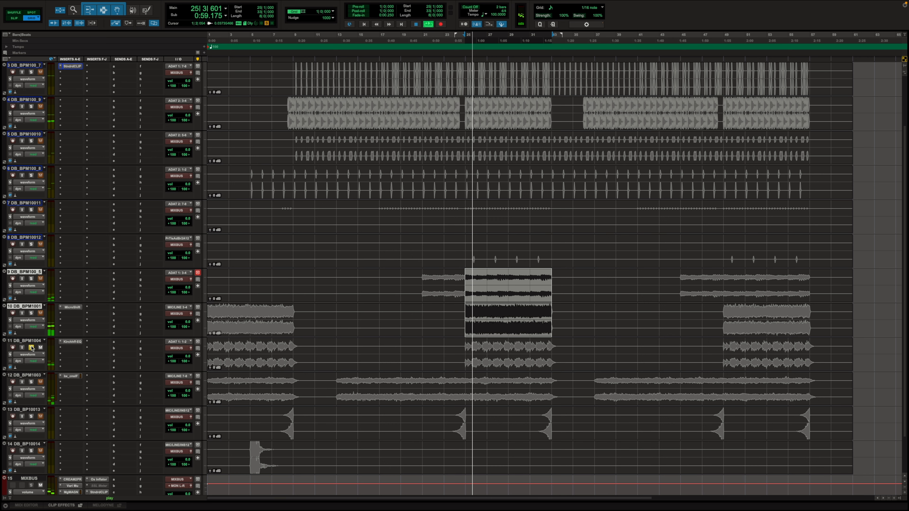
key(space)
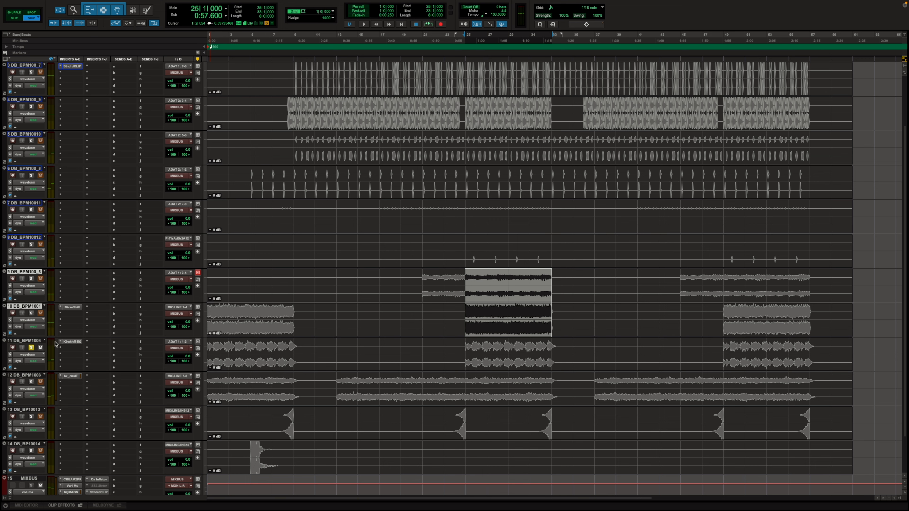
click(72, 341)
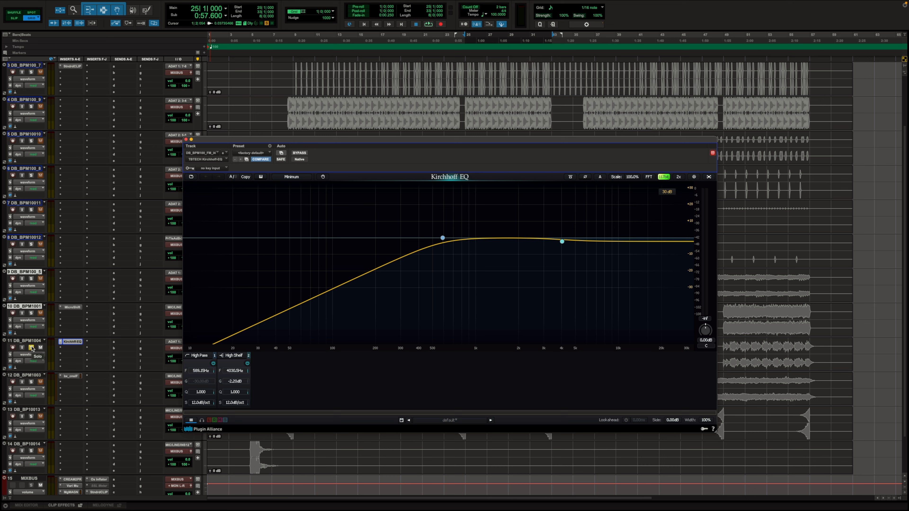
Play the soloed track 11 and compare its Kirchhoff EQ bypassed and active, leaving it active when stopping.
key(space)
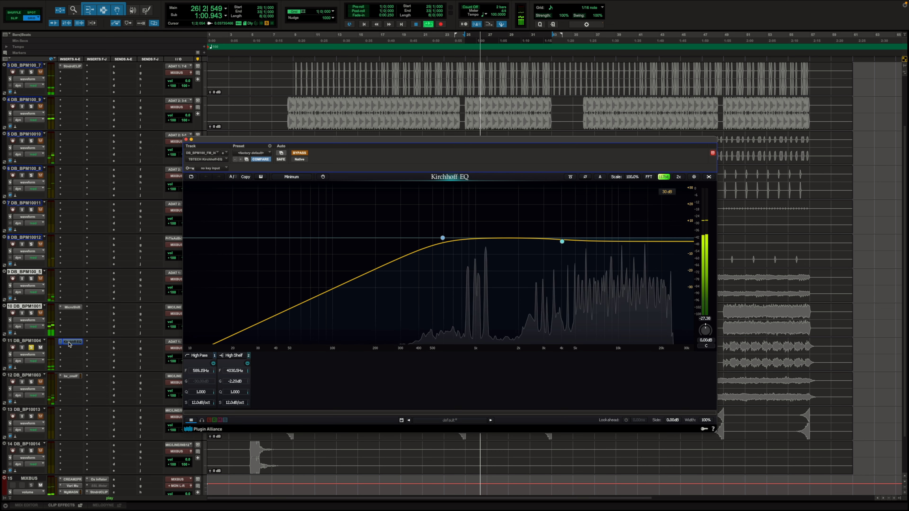
super+click(69, 344)
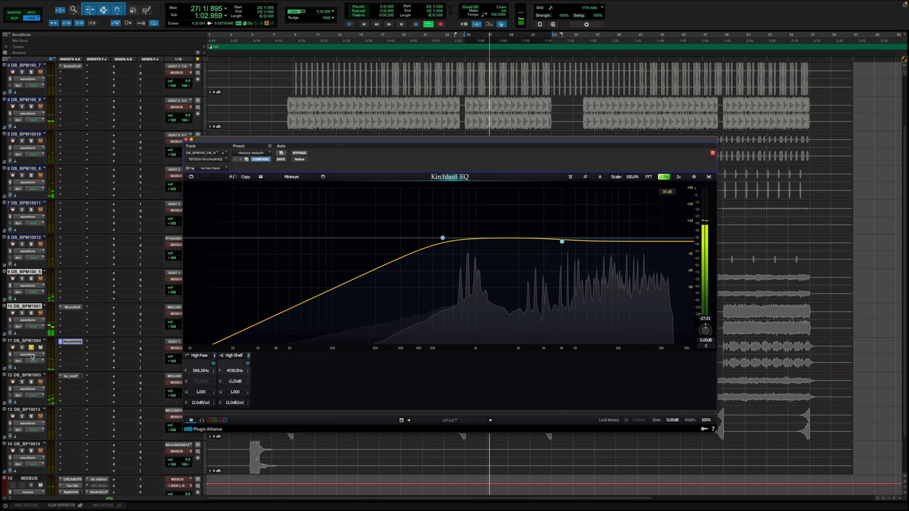
super+click(79, 342)
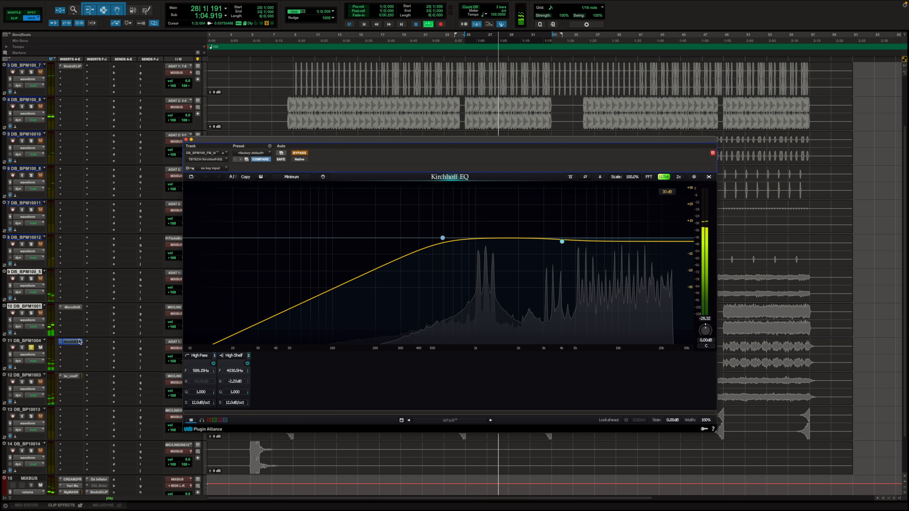
super+click(79, 341)
key(space)
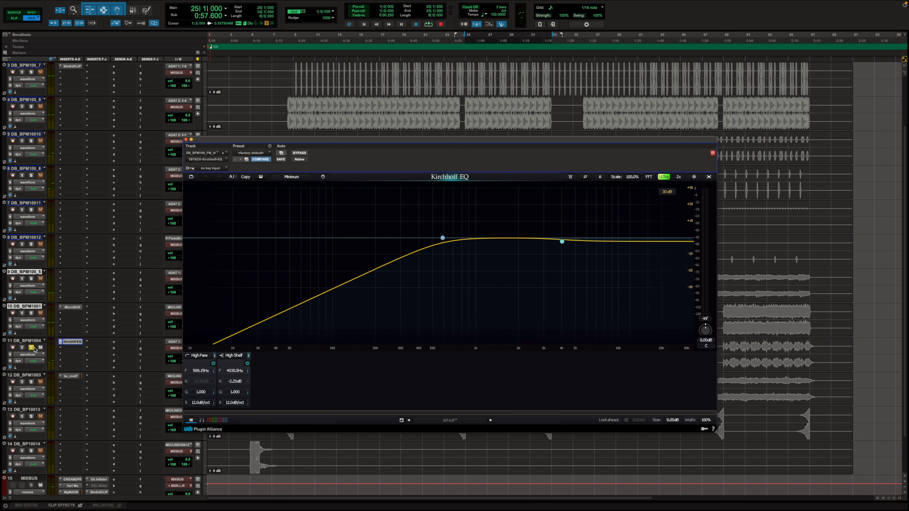
Move the solo from track 11 to track 12, replacing the Kirchhoff EQ window with track 12's bx_console Focusrite SC.
click(32, 347)
click(32, 382)
click(185, 139)
Play the soloed track 12 with bx_console Focusrite SC active and bypassed, leave it active, and unsolo the track.
key(space)
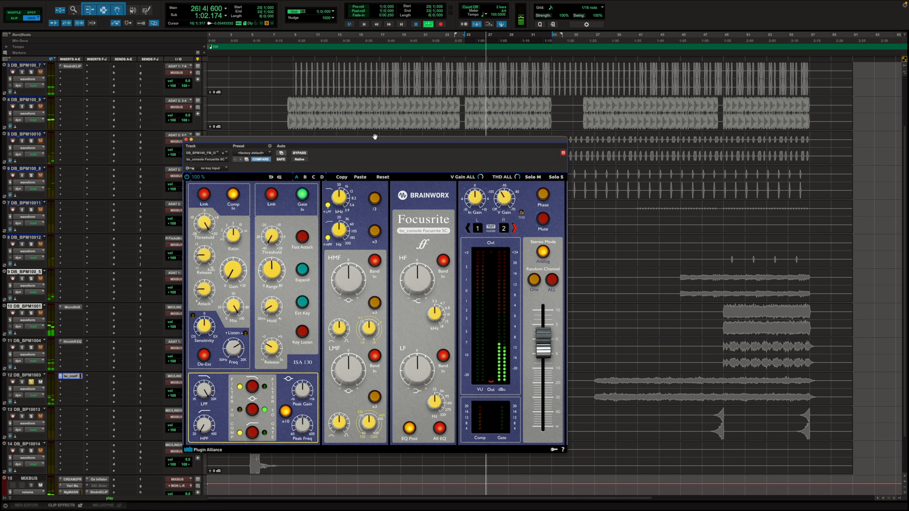
click(303, 154)
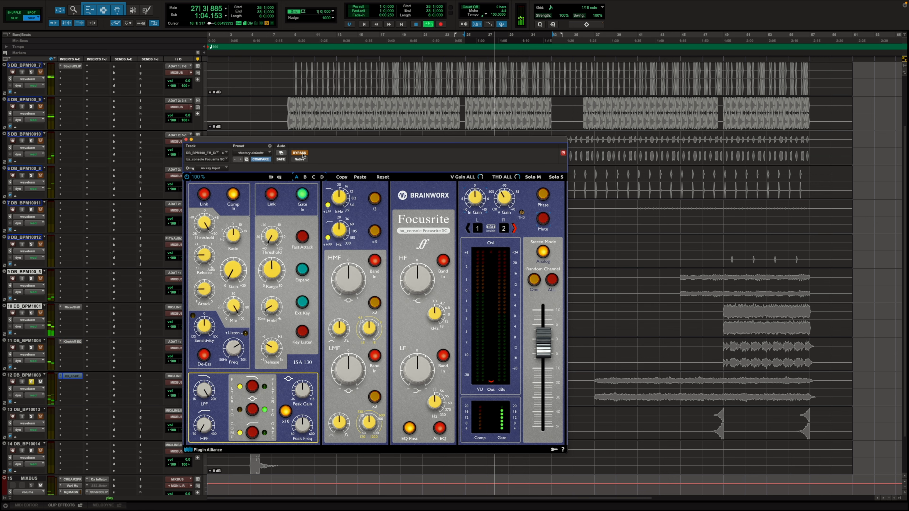
key(space)
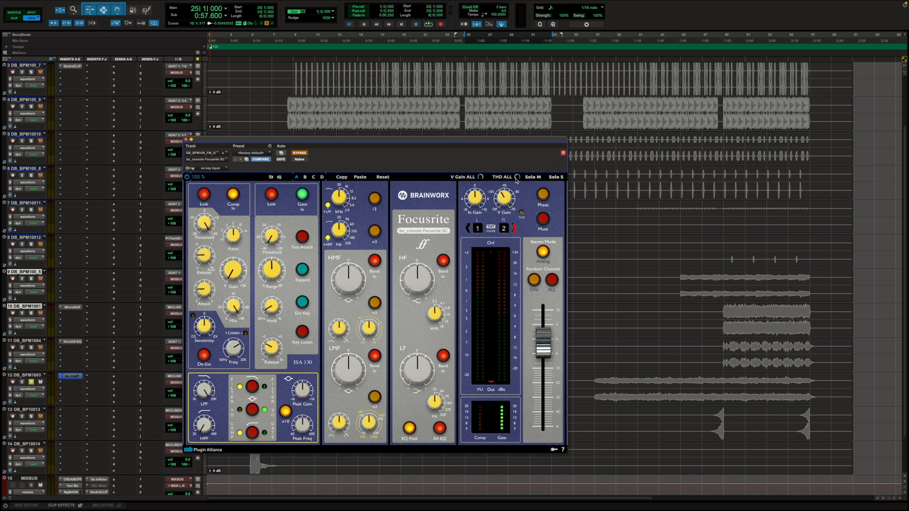
key(space)
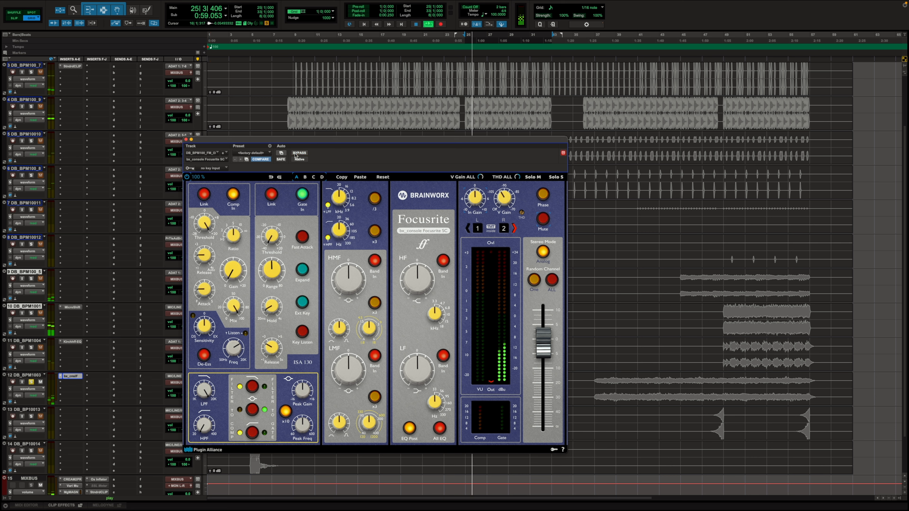
click(299, 153)
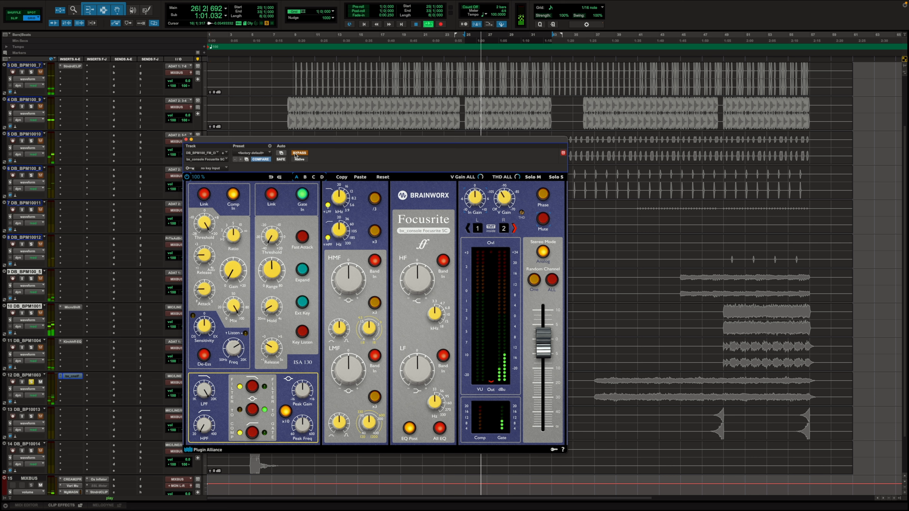
click(299, 153)
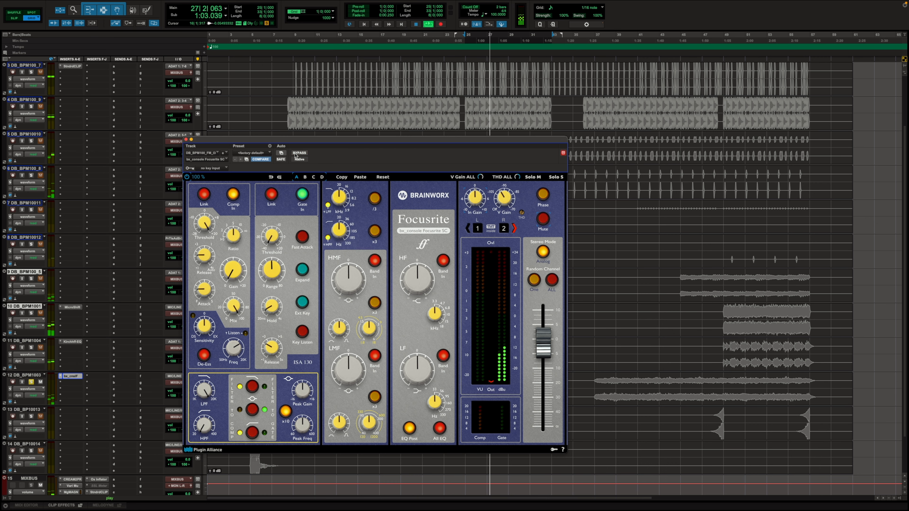
key(space)
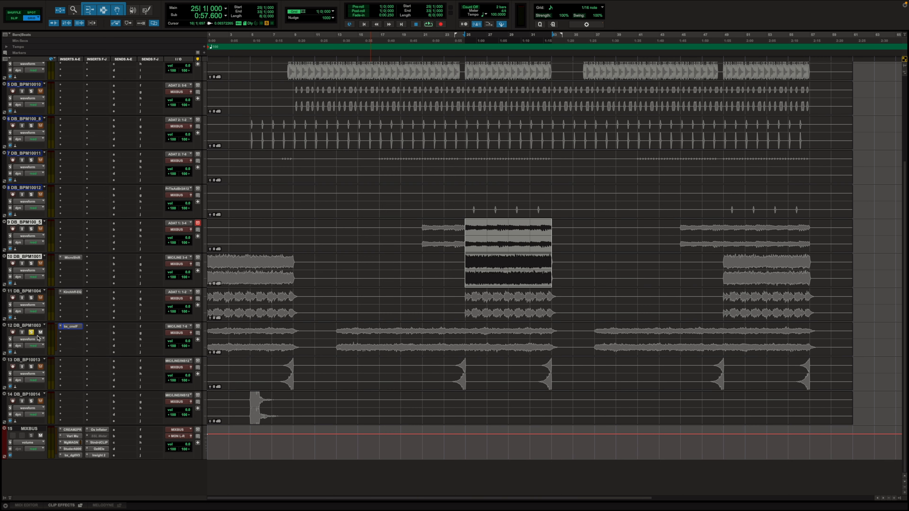
click(31, 332)
Open CREAM2PRE on the MIXBUS and bypass all of the bus's other active inserts.
click(73, 429)
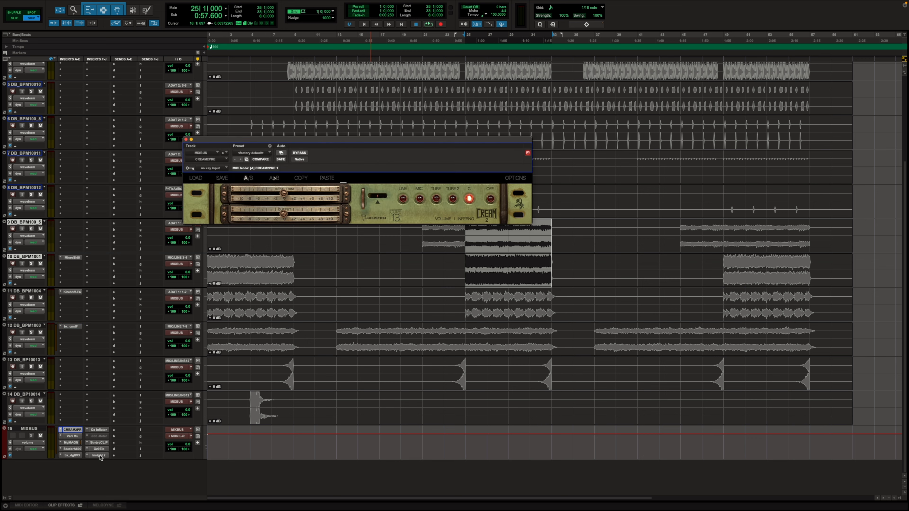
super+click(98, 455)
super+click(98, 449)
super+click(97, 443)
super+click(99, 430)
super+click(72, 455)
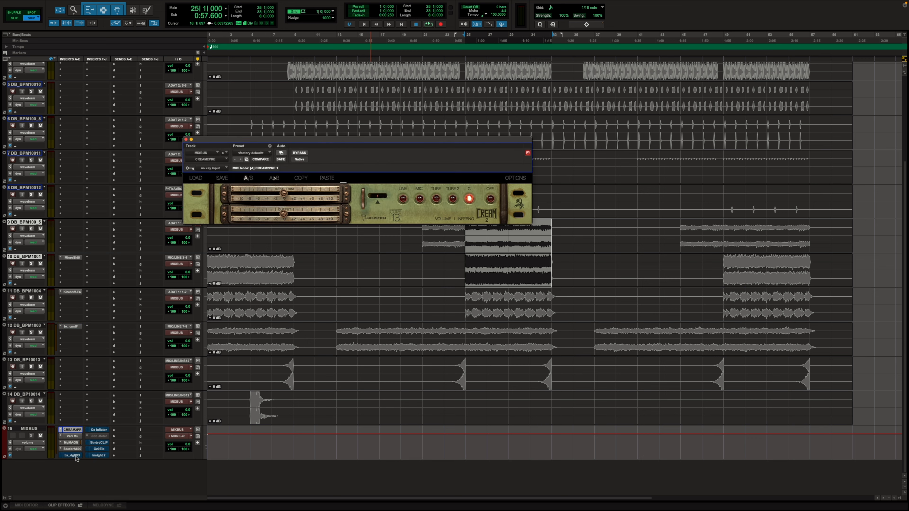
super+click(72, 449)
super+click(72, 443)
super+click(72, 436)
Move the CREAM2PRE window clear of the inserts and compare the plug-in bypassed and active over two full-mix passes, leaving it active.
drag(271, 141, 360, 256)
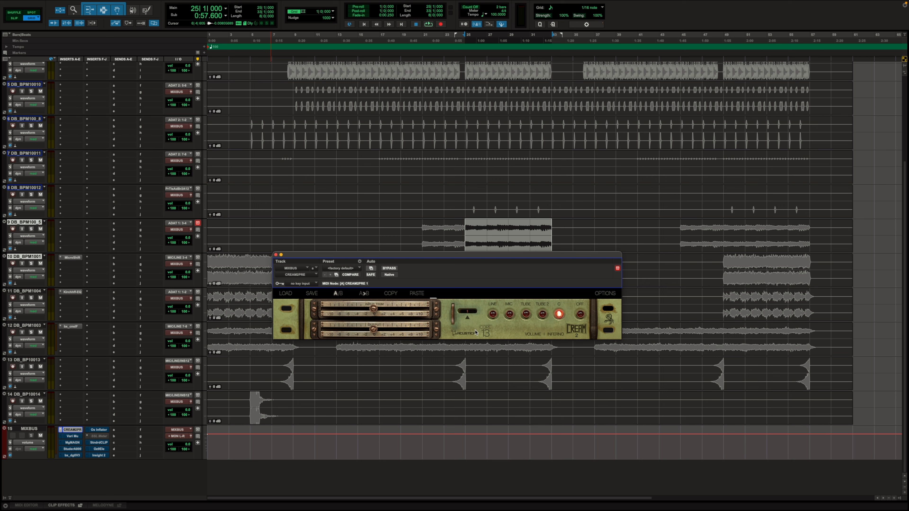
drag(412, 257, 403, 225)
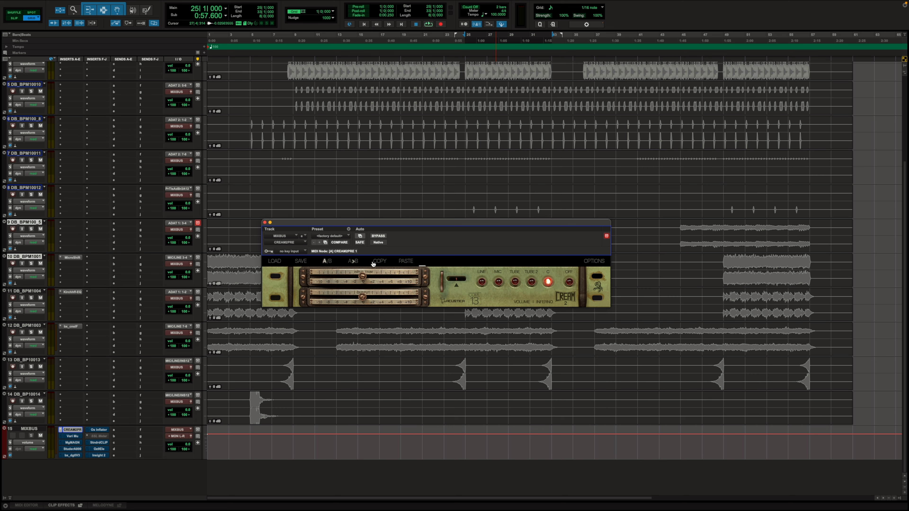
key(space)
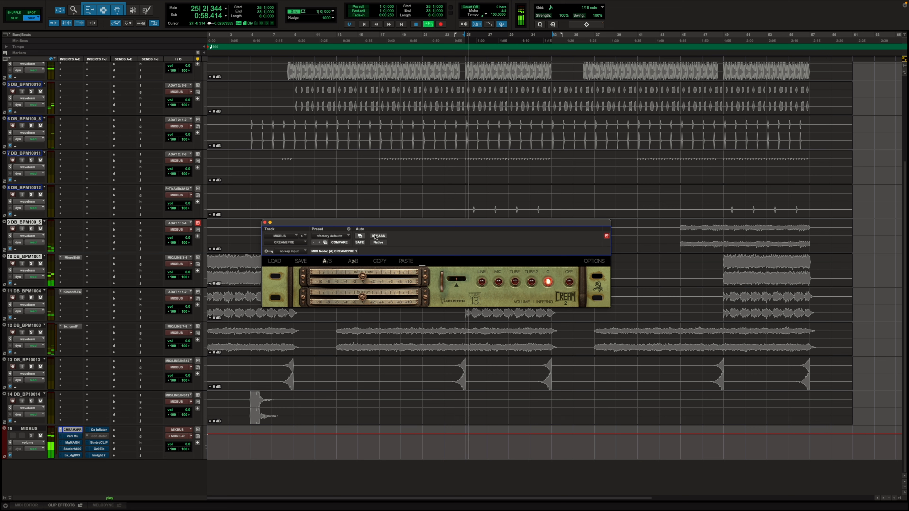
click(378, 236)
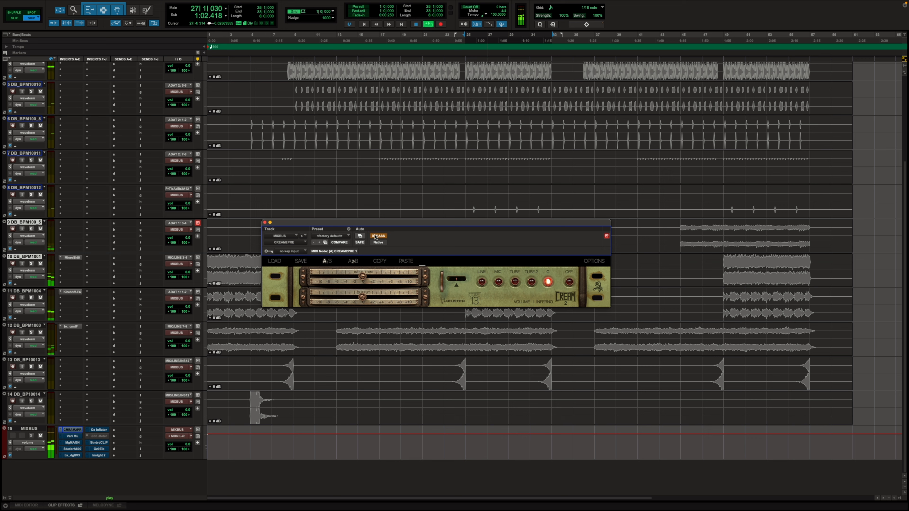
click(378, 236)
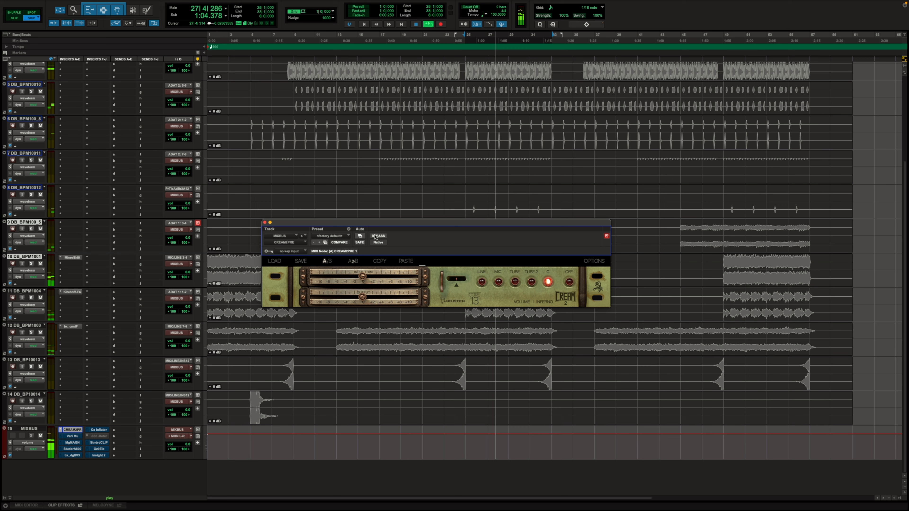
key(space)
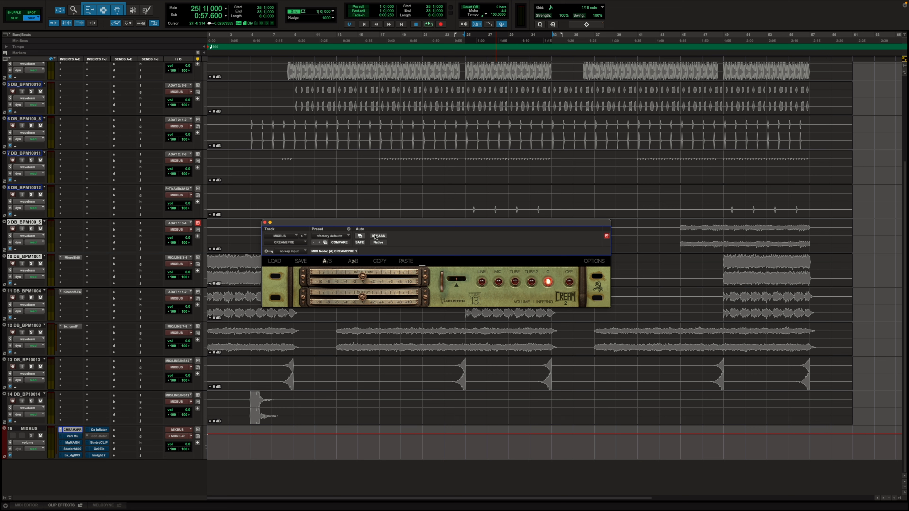
key(space)
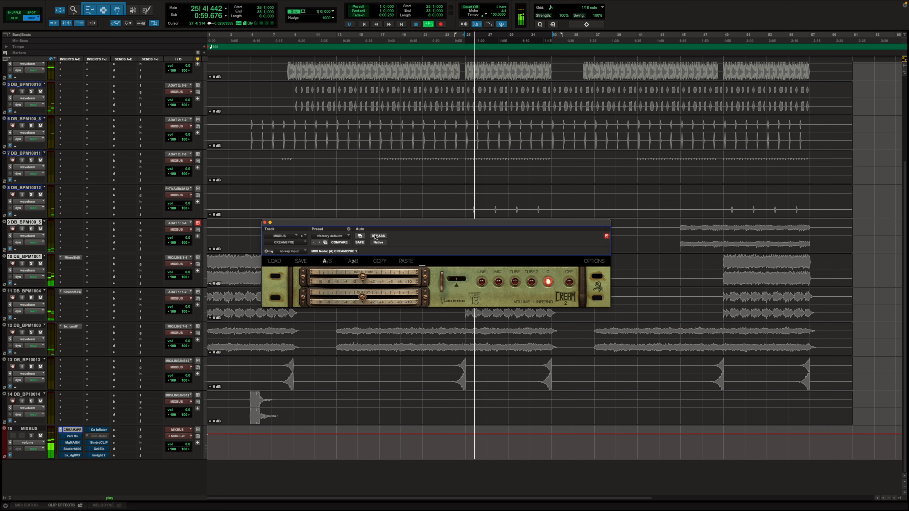
click(378, 236)
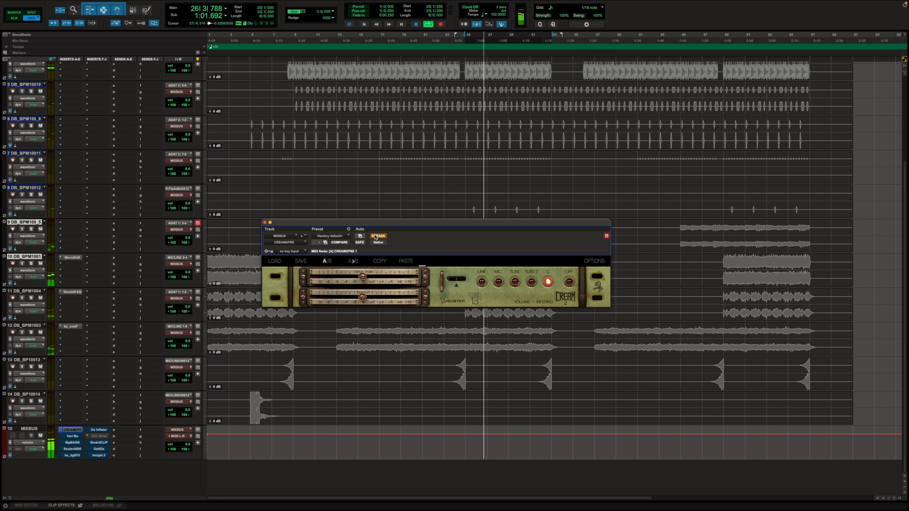
click(375, 237)
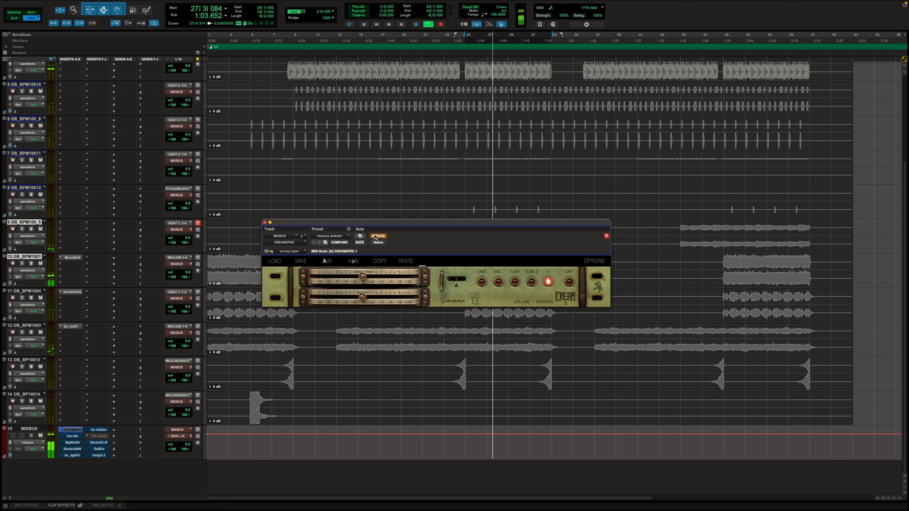
key(space)
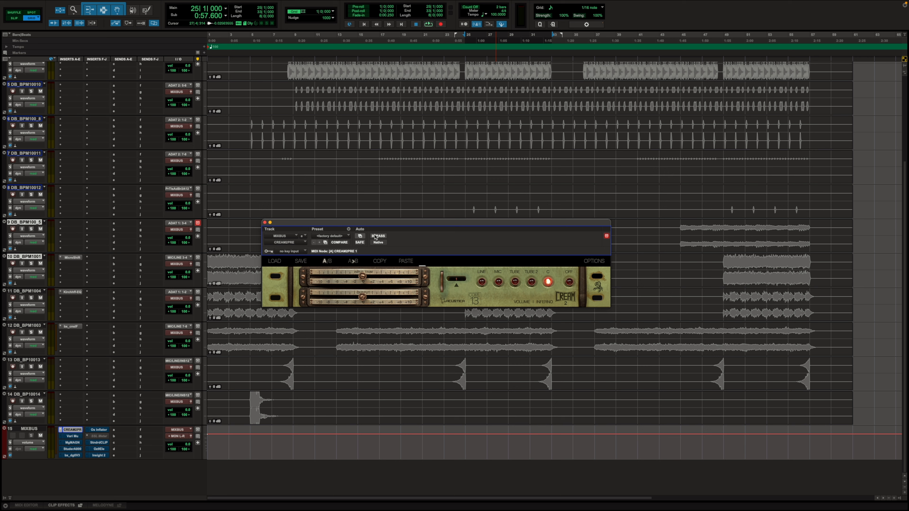
Activate the Manley Vari Mu on the MIXBUS and compare it active and bypassed during full-mix playback, leaving it active.
click(71, 436)
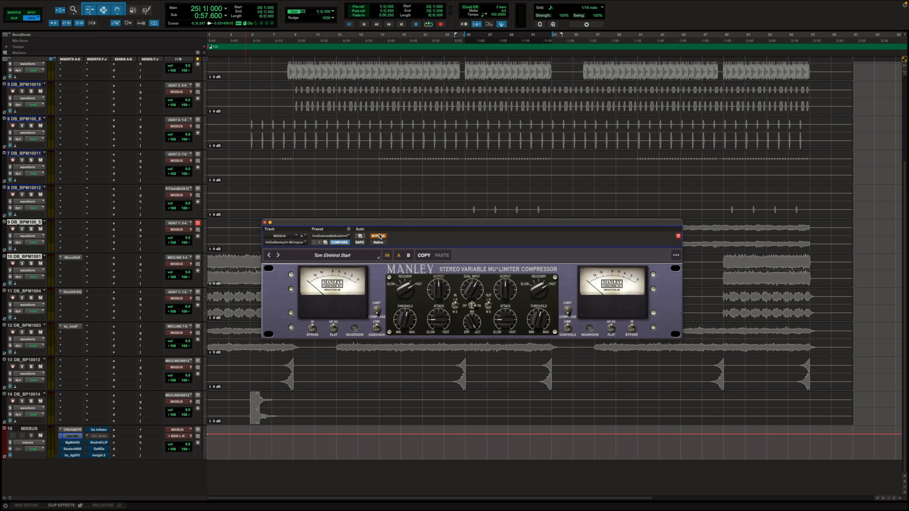
drag(383, 224, 369, 176)
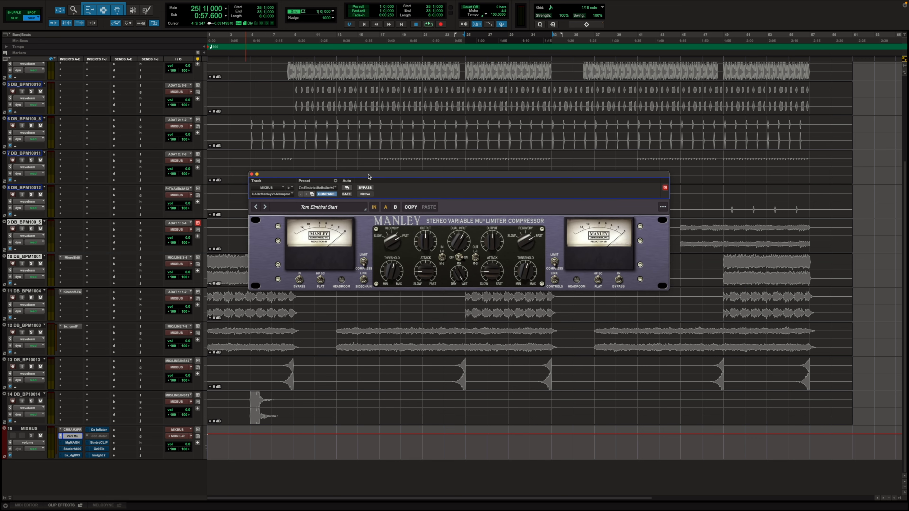
key(space)
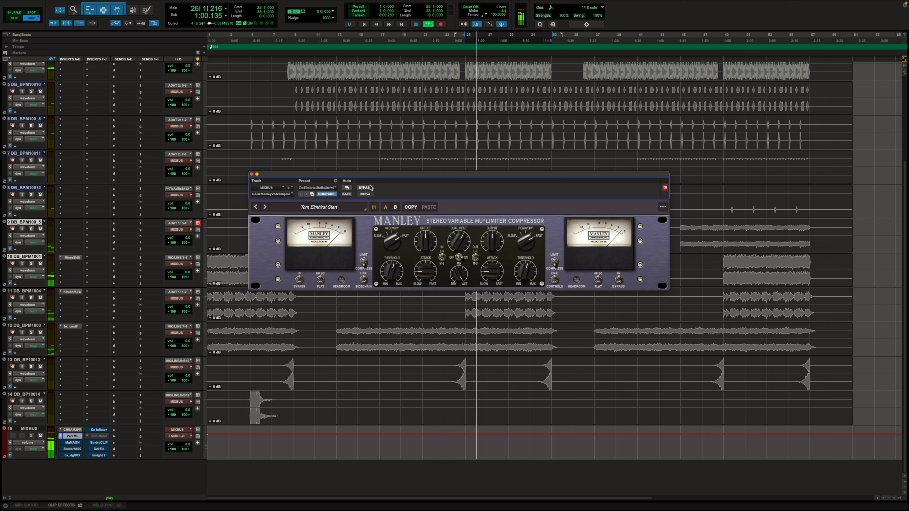
click(370, 188)
click(369, 188)
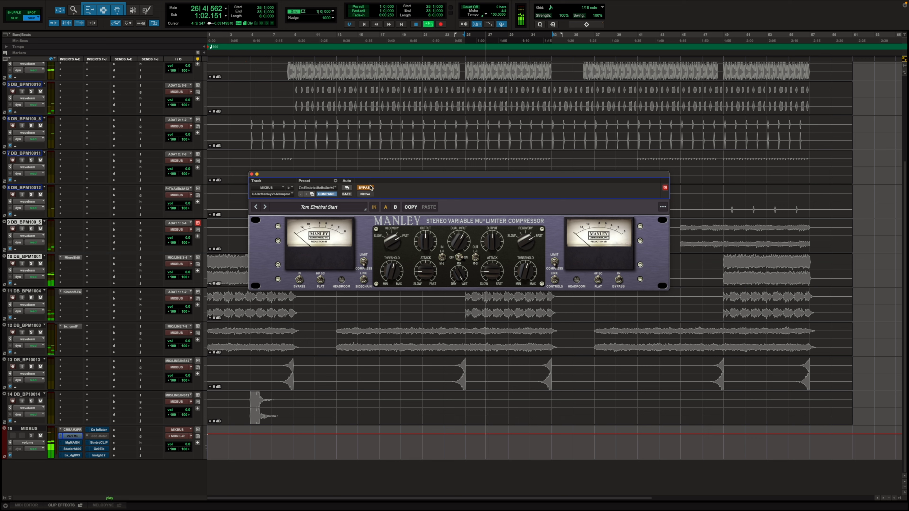
key(space)
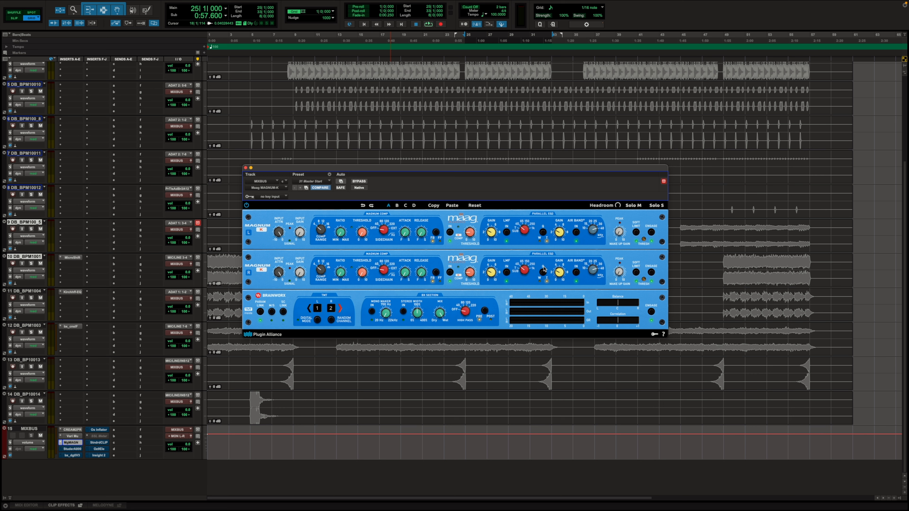
Play the full mix in several passes to compare Maag MAGNUM-K switched off and on, leaving it on.
mouse_move(493, 274)
key(space)
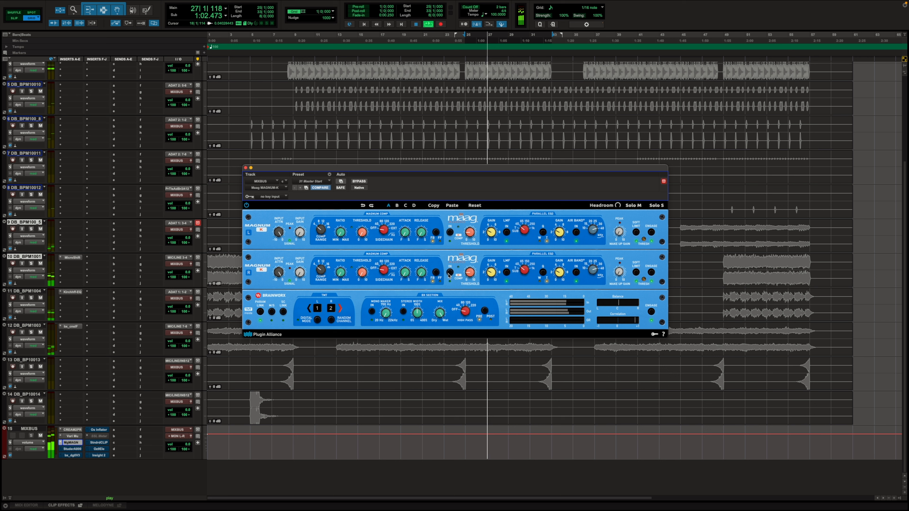
key(space)
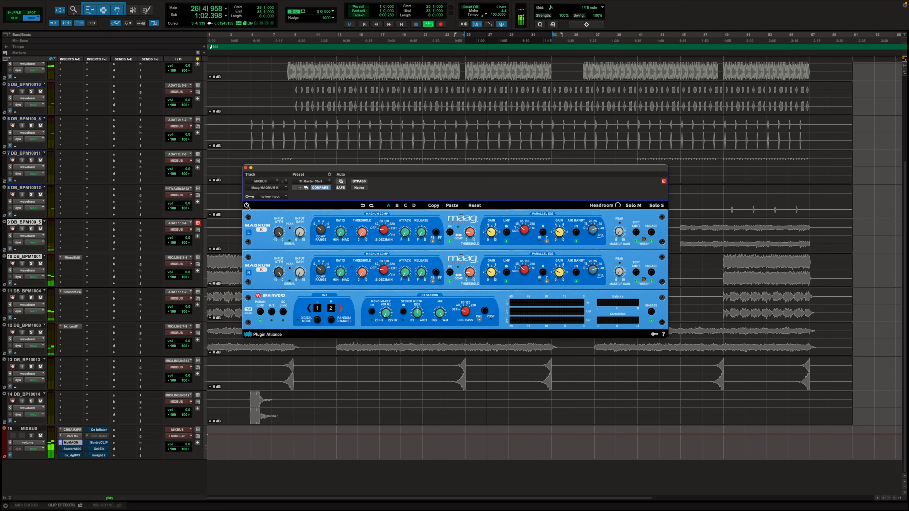
click(247, 206)
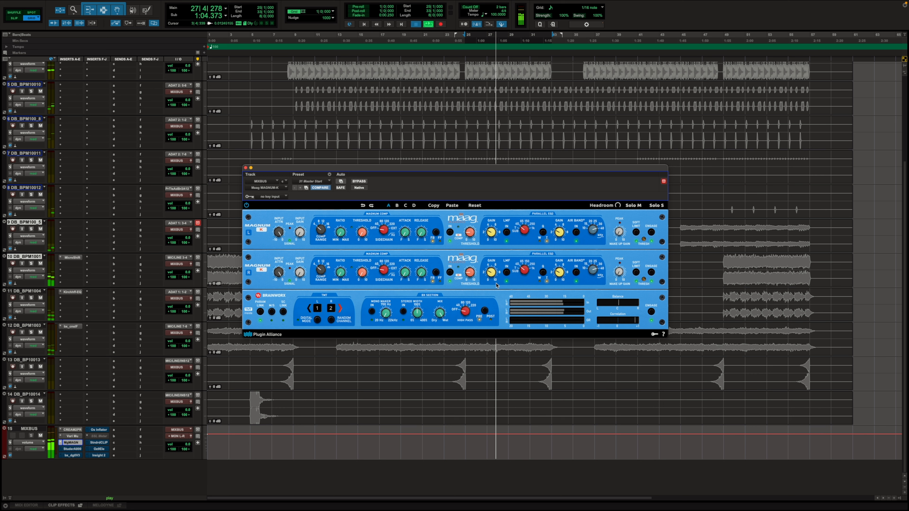
key(space)
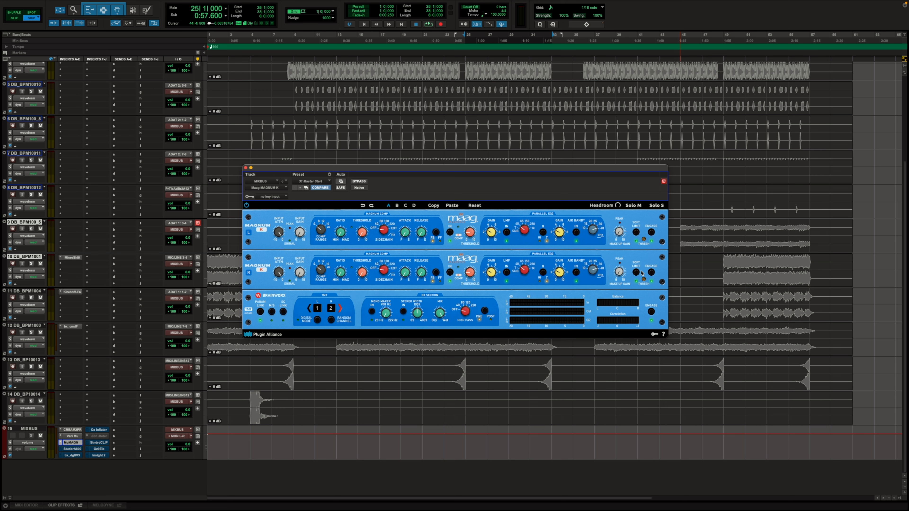
key(space)
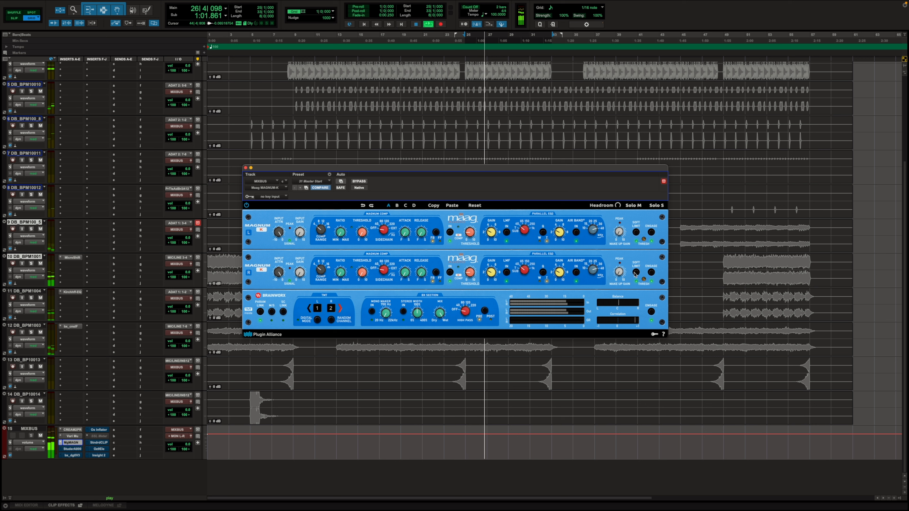
key(space)
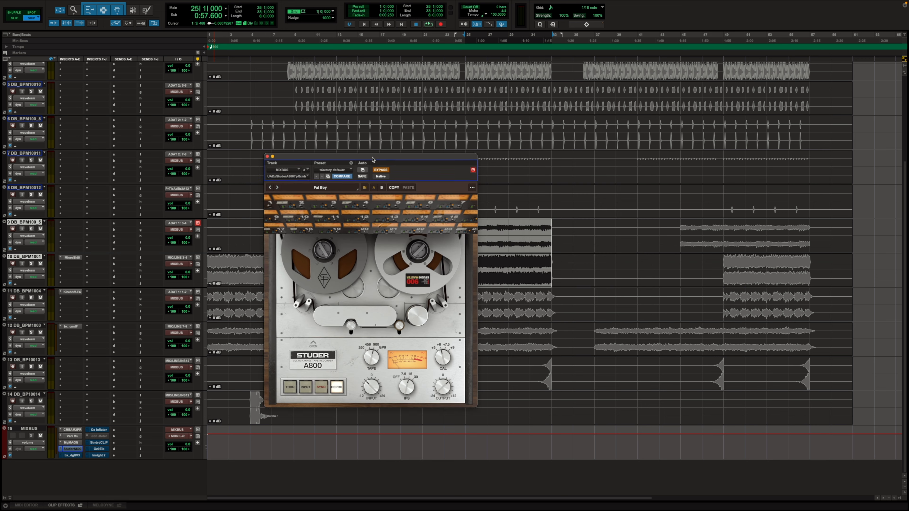
Activate the MIXBUS's Studer A800 and bx_digital V3 in turn, repositioning each plug-in window.
drag(370, 158, 444, 144)
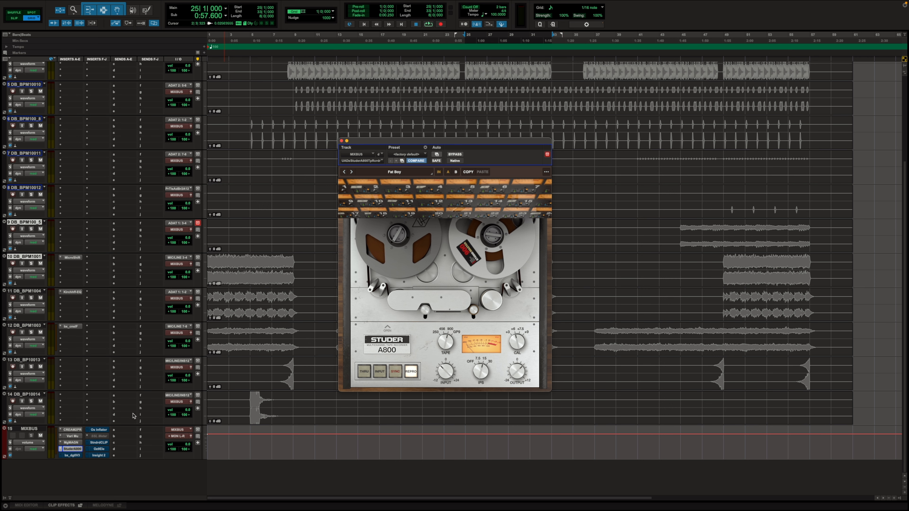
click(67, 456)
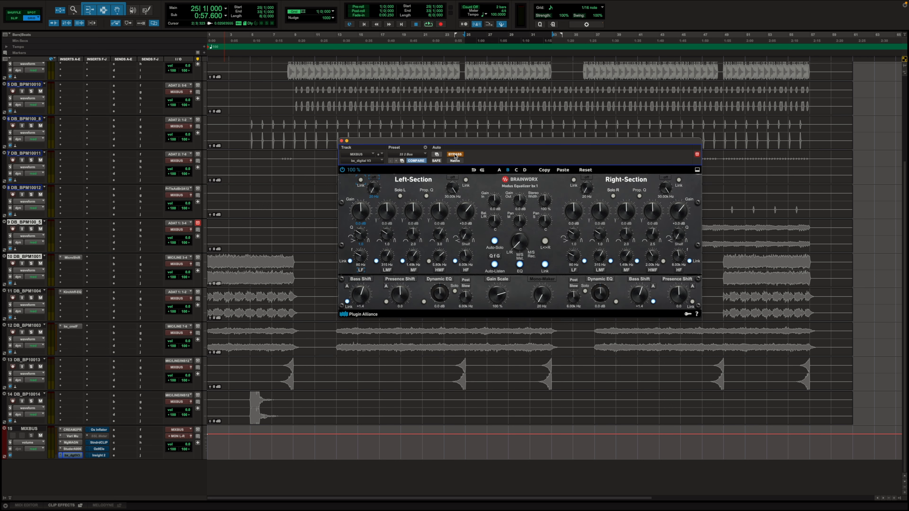
drag(454, 158, 355, 156)
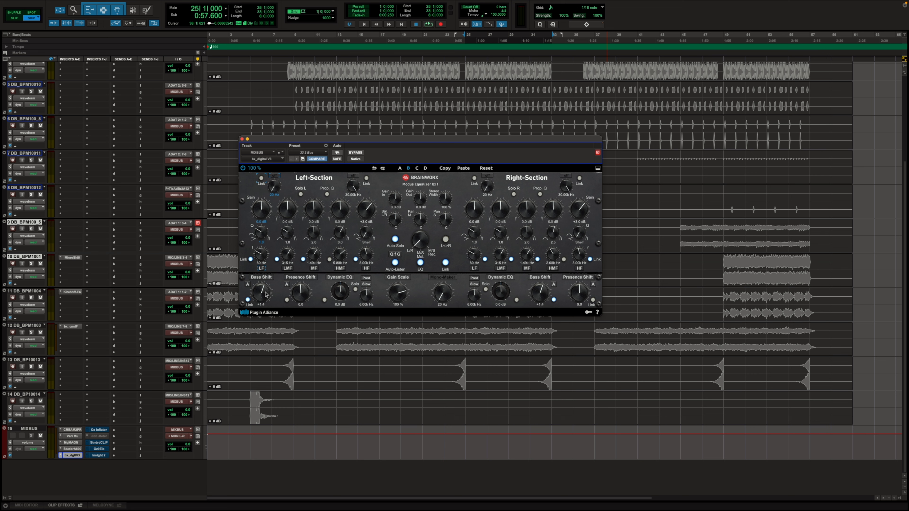
Play the full mix and compare bx_digital V3 bypassed and active, leaving it active.
key(space)
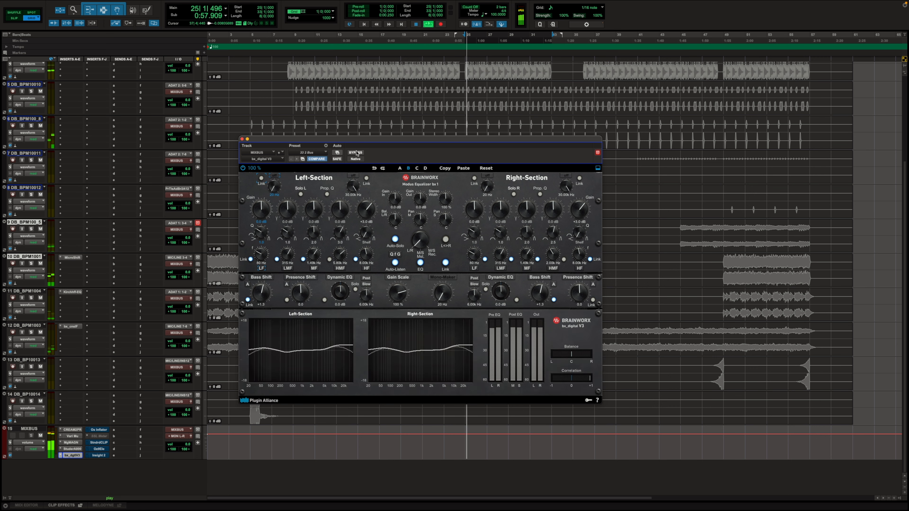
click(356, 152)
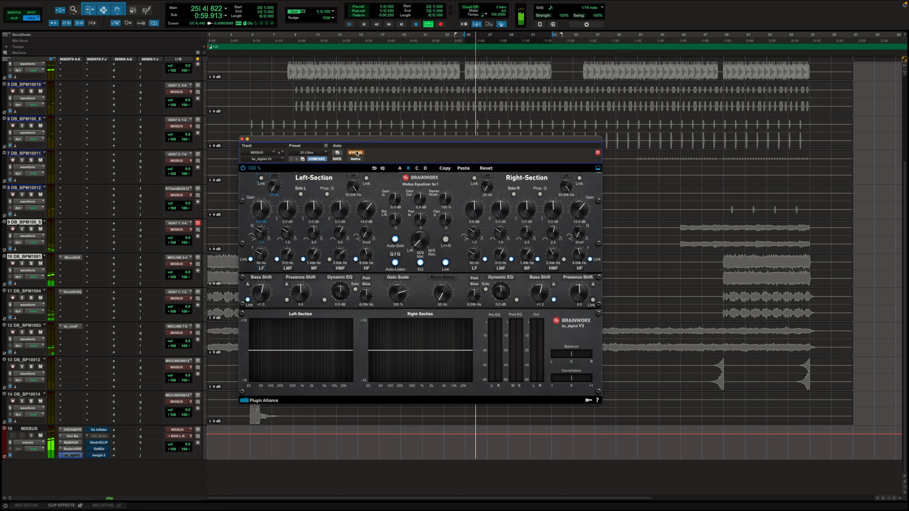
click(356, 153)
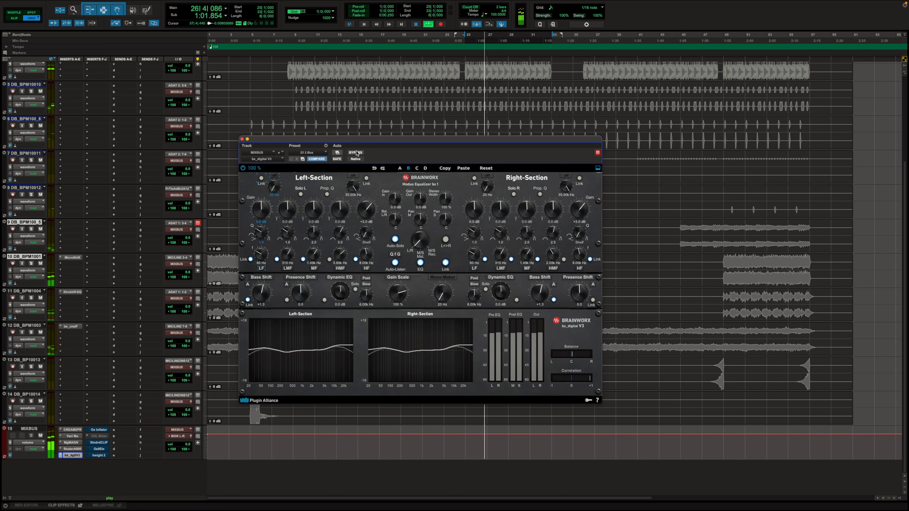
key(space)
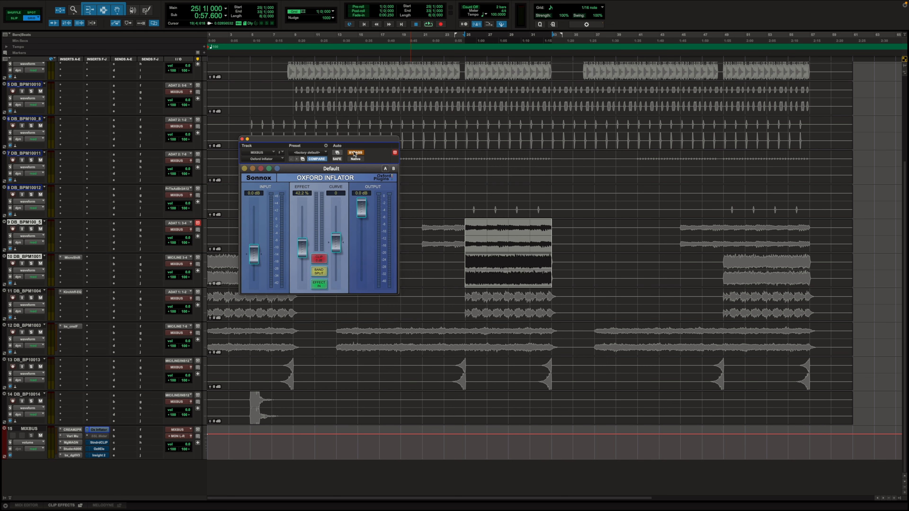
Activate Oxford Inflator on the MIXBUS and compare it active and bypassed during full-mix playback, leaving it active.
click(356, 152)
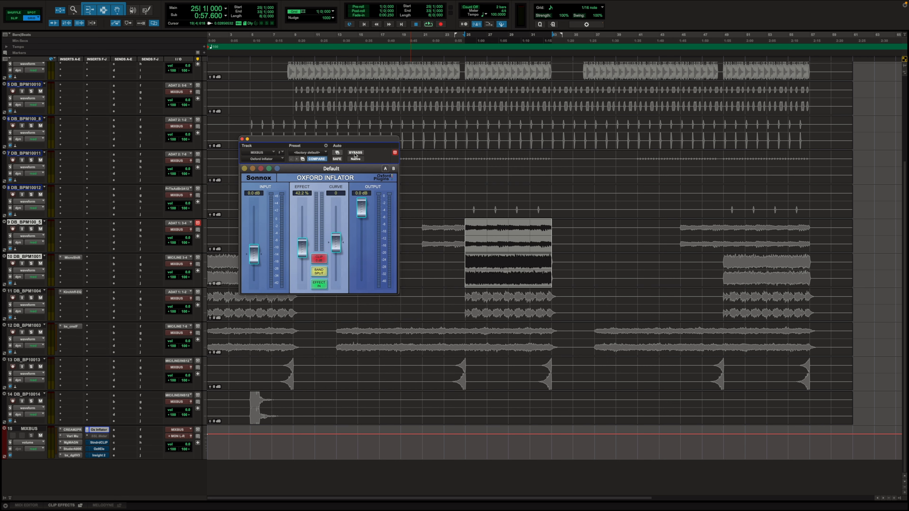
drag(356, 144, 430, 156)
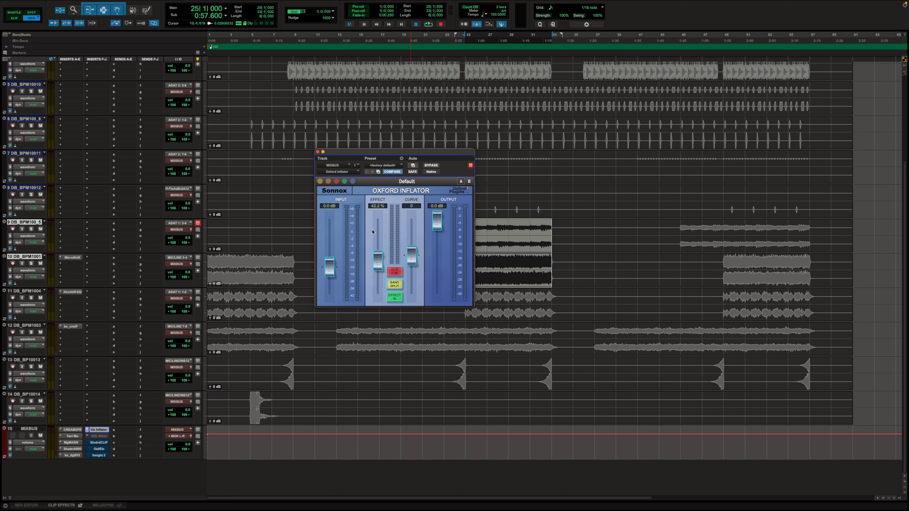
key(space)
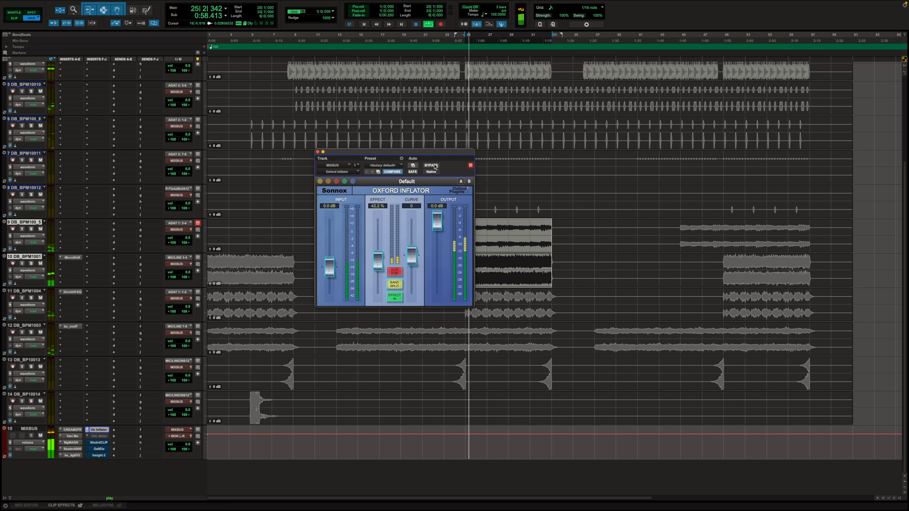
click(432, 165)
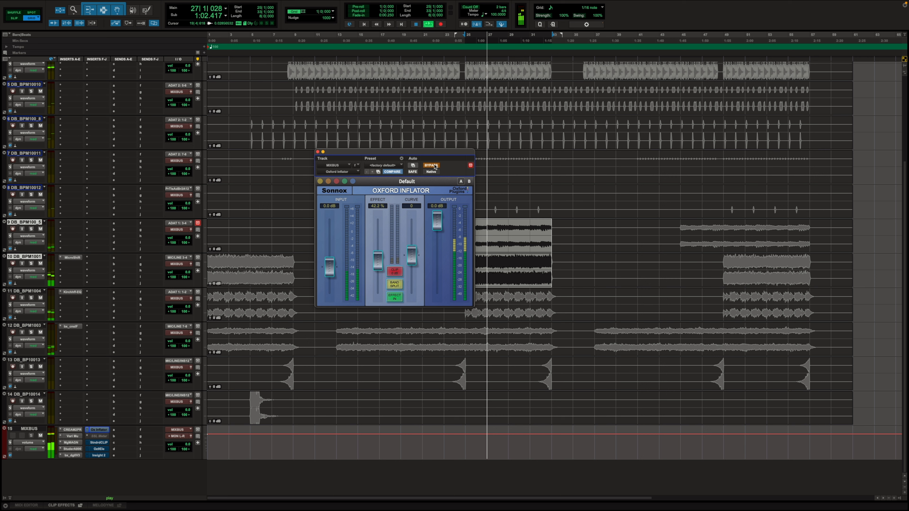
click(435, 166)
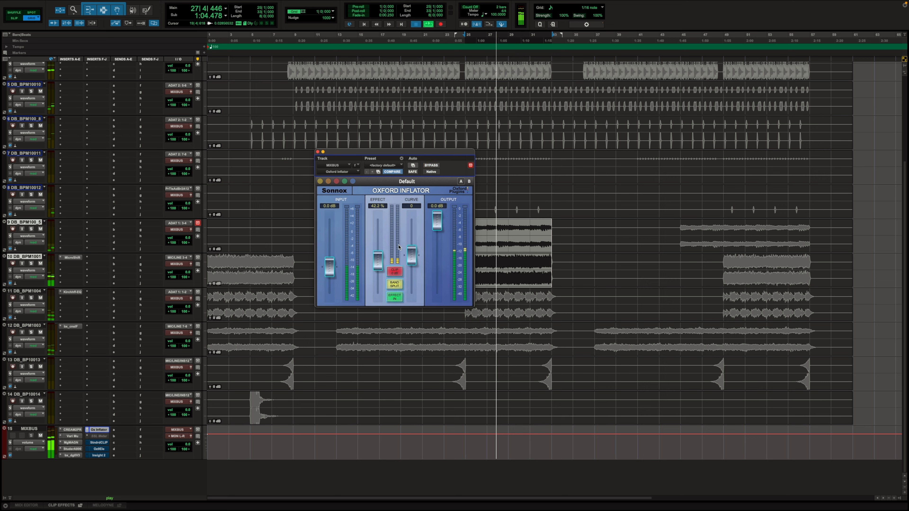
key(space)
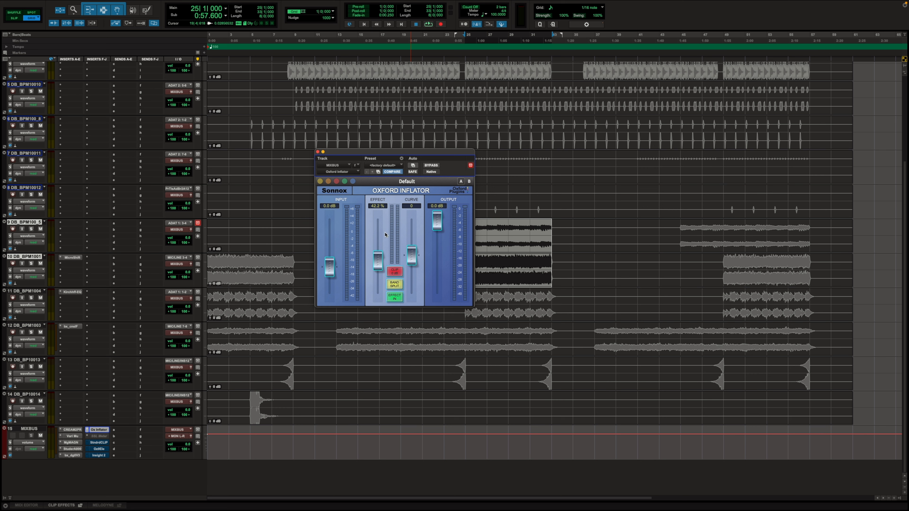
Replace the Oxford Inflator window with StandardCLIP, activate it, and compare it active and bypassed over the full mix, leaving it active.
click(317, 152)
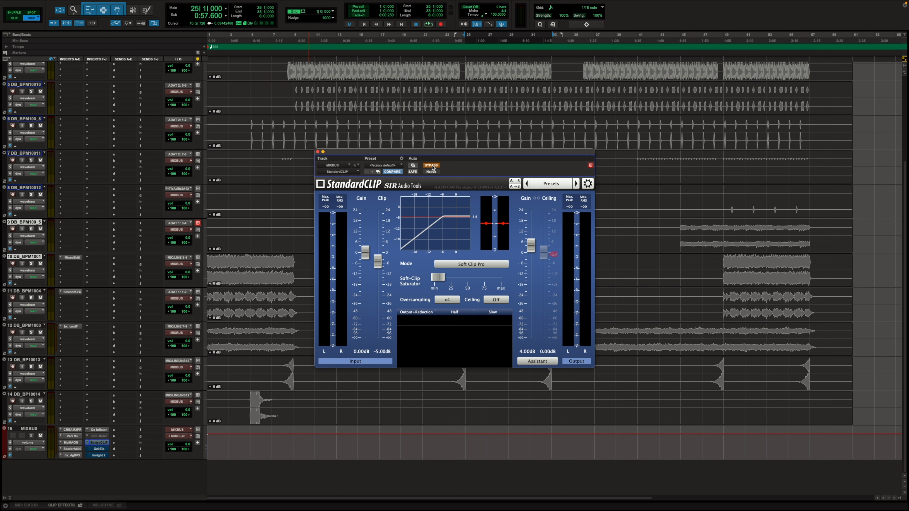
click(431, 166)
key(space)
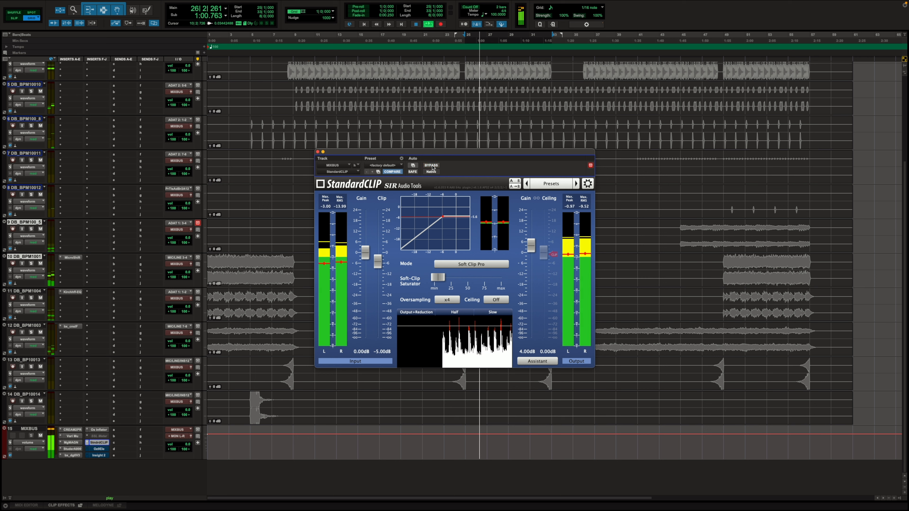
click(431, 165)
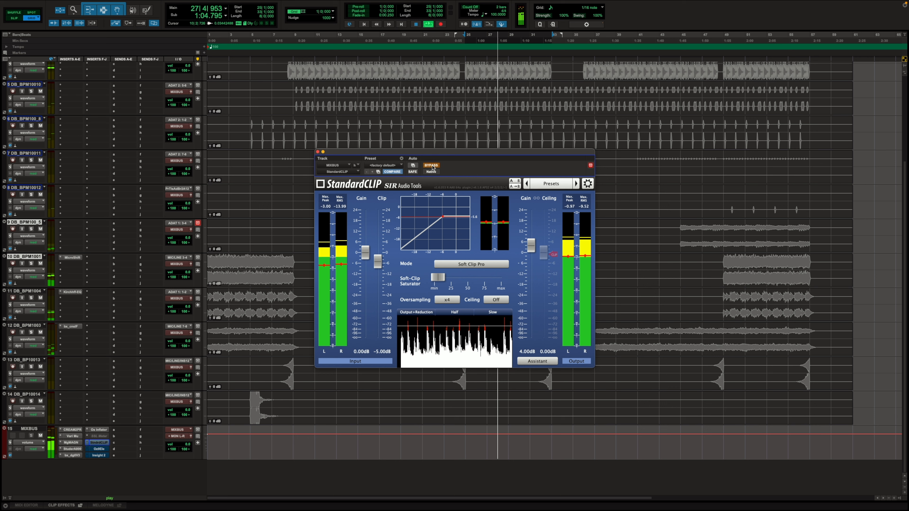
click(432, 165)
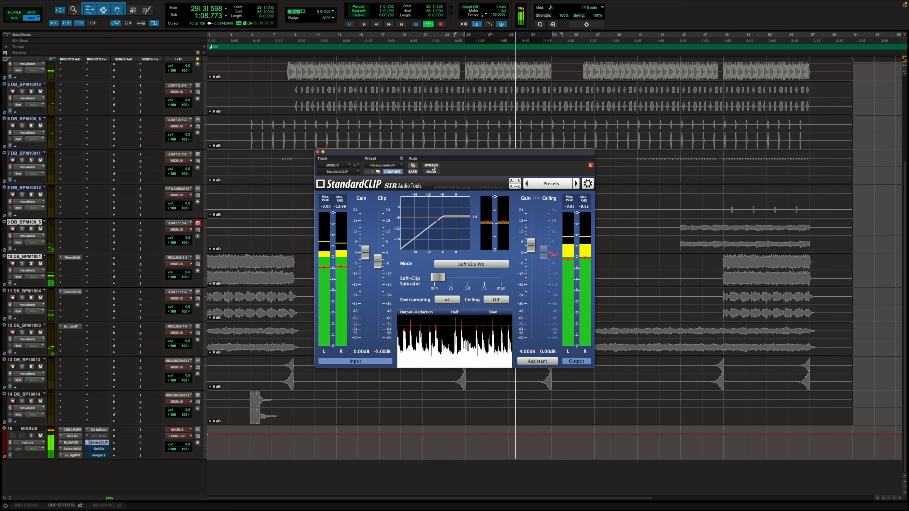
key(space)
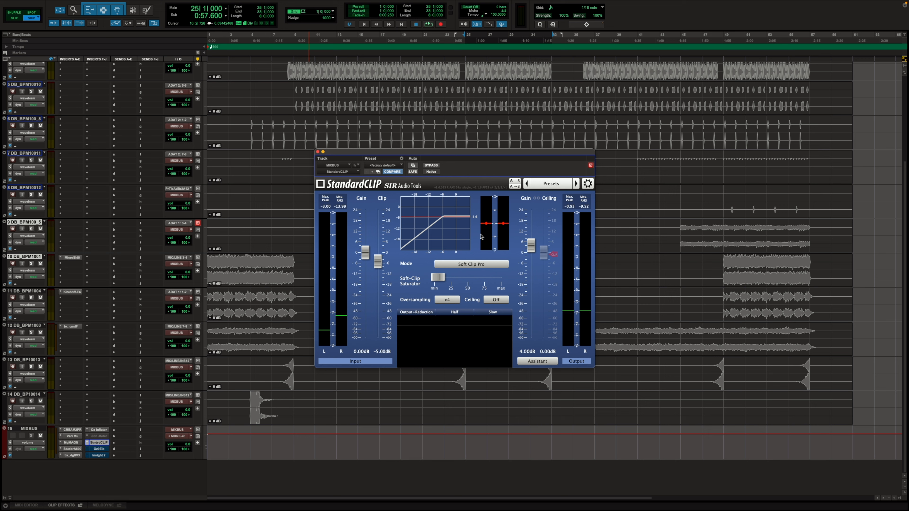
Alternate between the StandardCLIP and Ozone Elements windows to examine the clipper's gain and clip settings alongside Ozone's Maximizer settings.
mouse_move(531, 249)
click(99, 449)
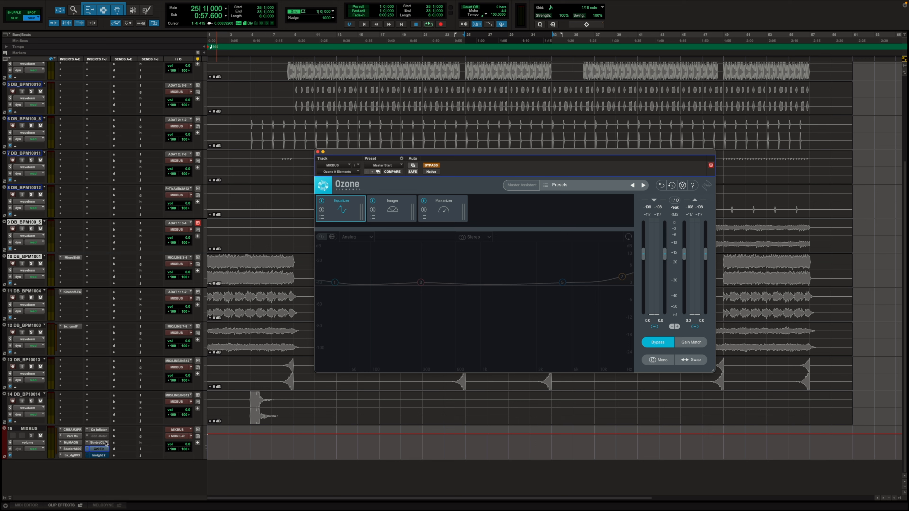
click(101, 444)
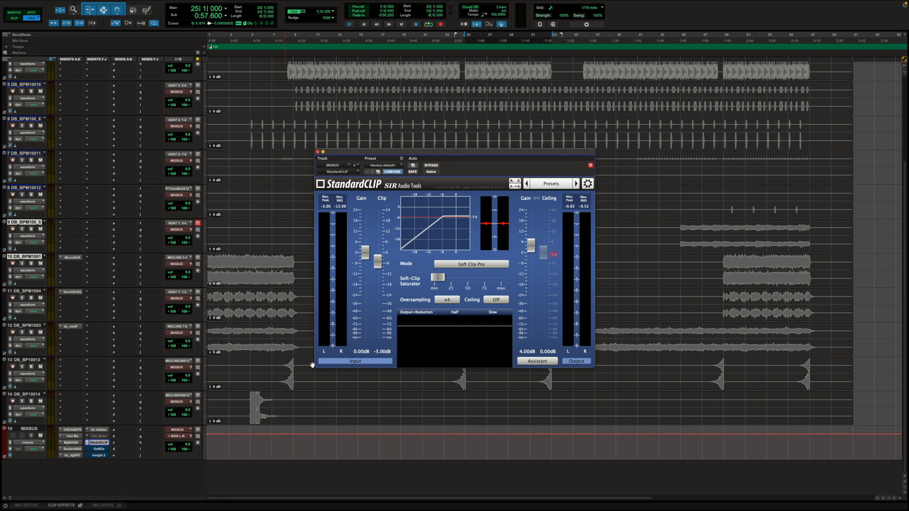
mouse_move(354, 339)
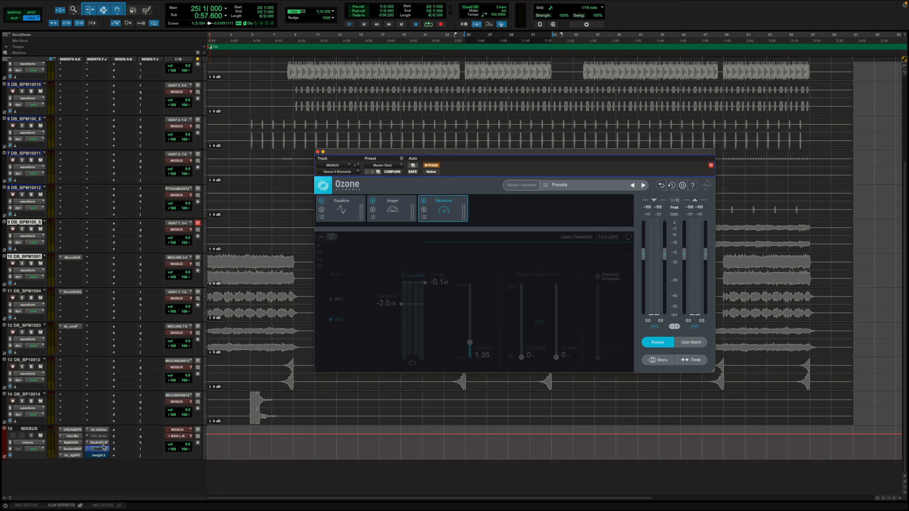
click(99, 443)
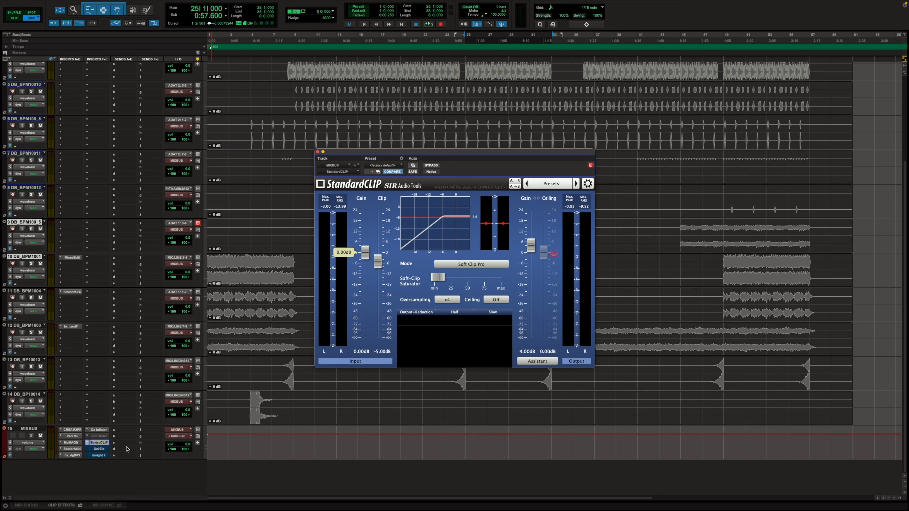
click(100, 449)
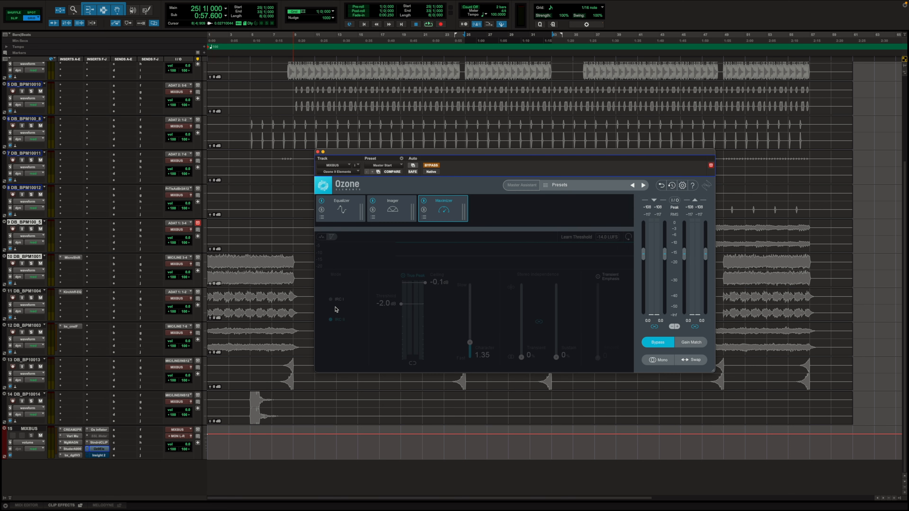
click(94, 443)
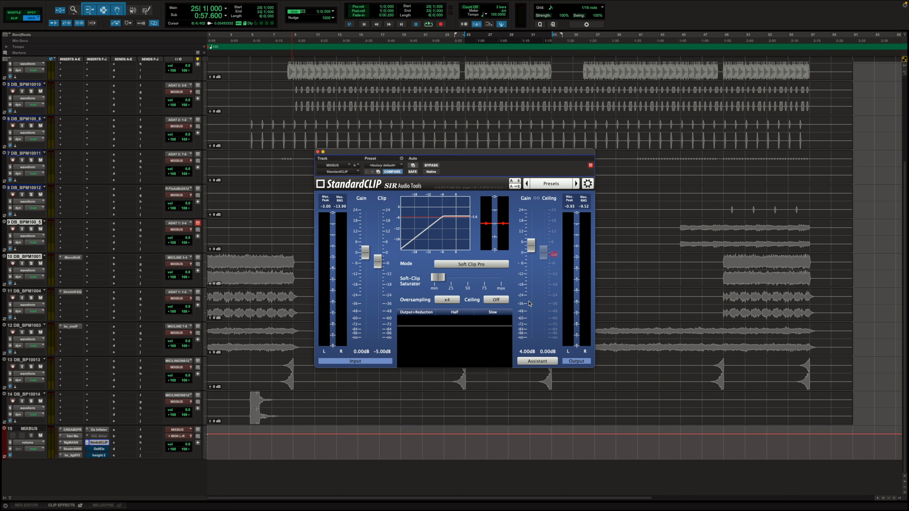
Compare StandardCLIP's Soft Clip Classic mode curve with Soft Clip Pro, leaving Soft Clip Pro selected.
mouse_move(438, 281)
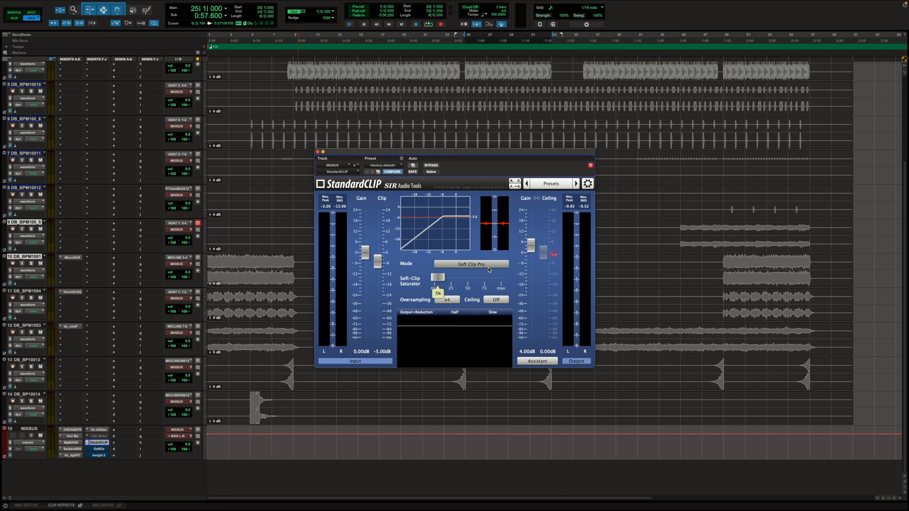
click(477, 265)
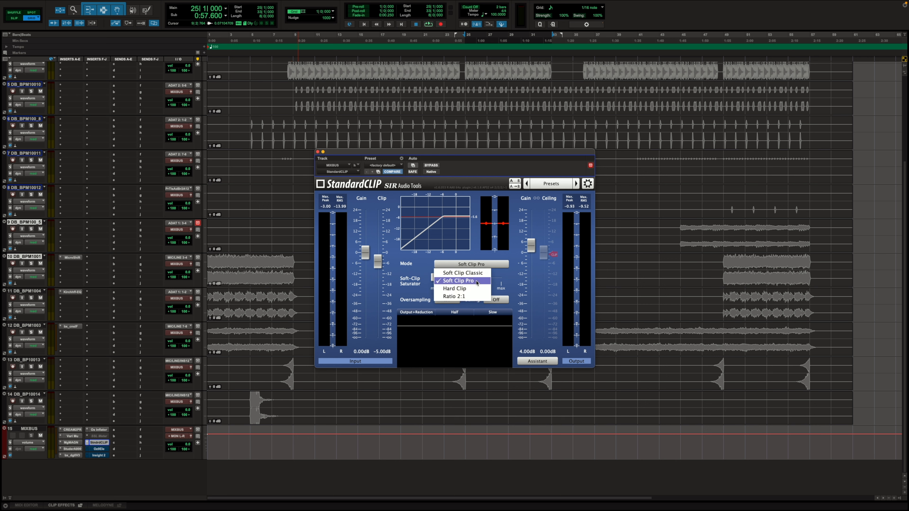
click(472, 273)
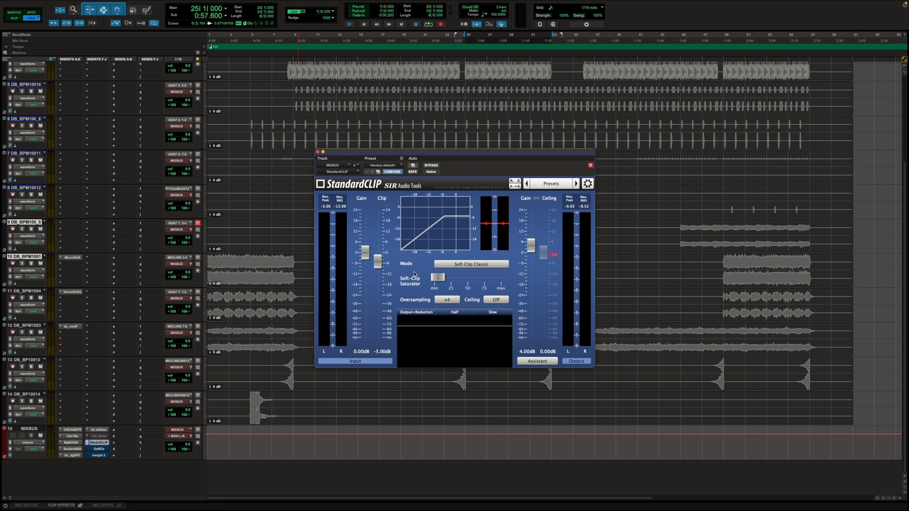
click(473, 266)
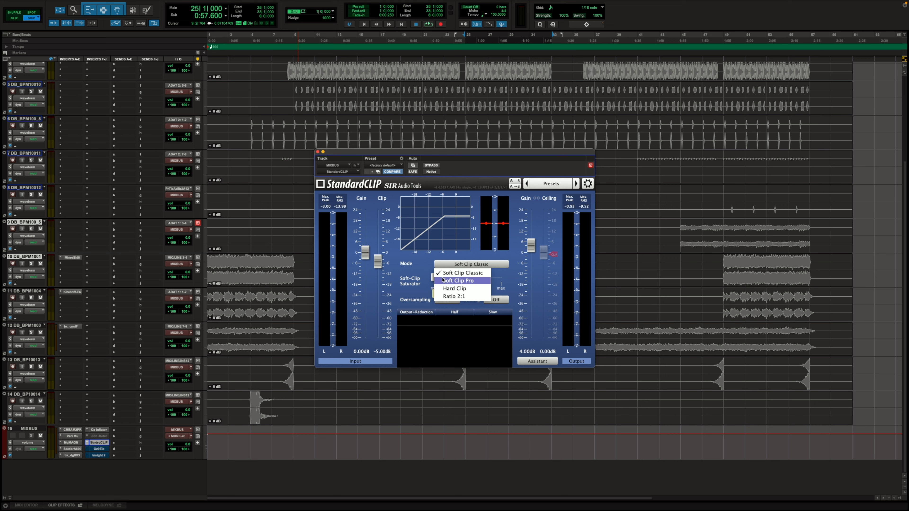
click(449, 280)
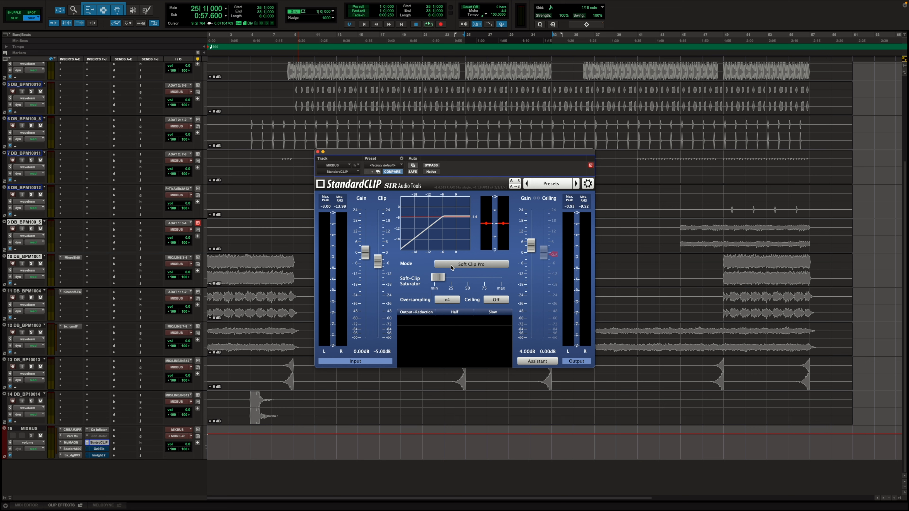
Open Ozone Elements on the MIXBUS, look through its Equalizer and Imager modules, and take the plug-in out of bypass with the Equalizer shown.
click(99, 449)
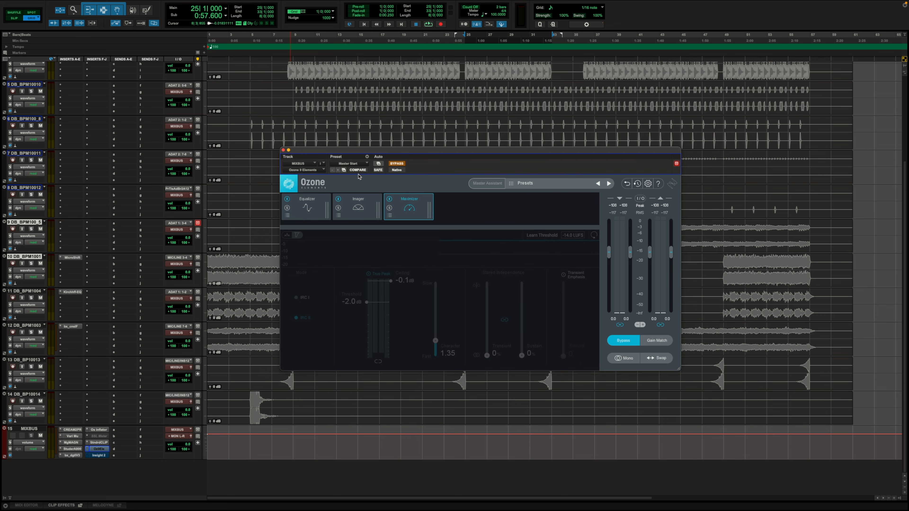
click(312, 203)
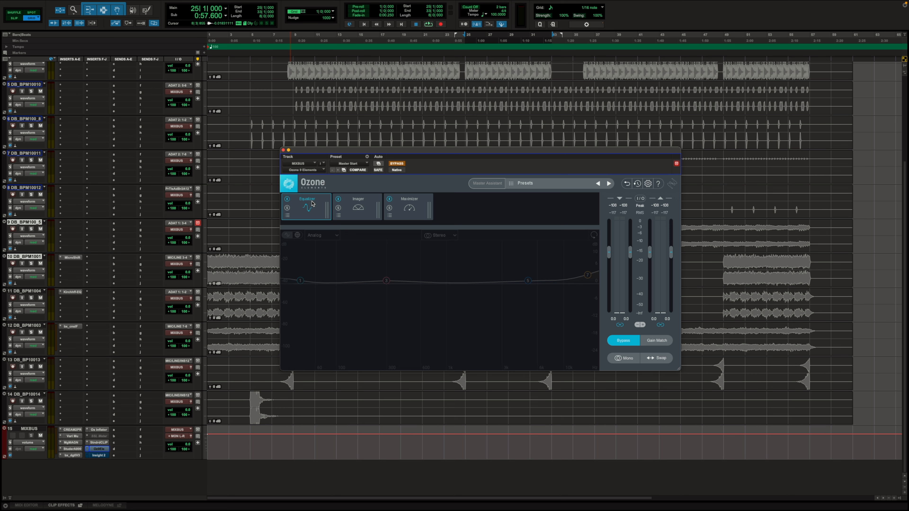
click(370, 207)
click(318, 209)
click(396, 163)
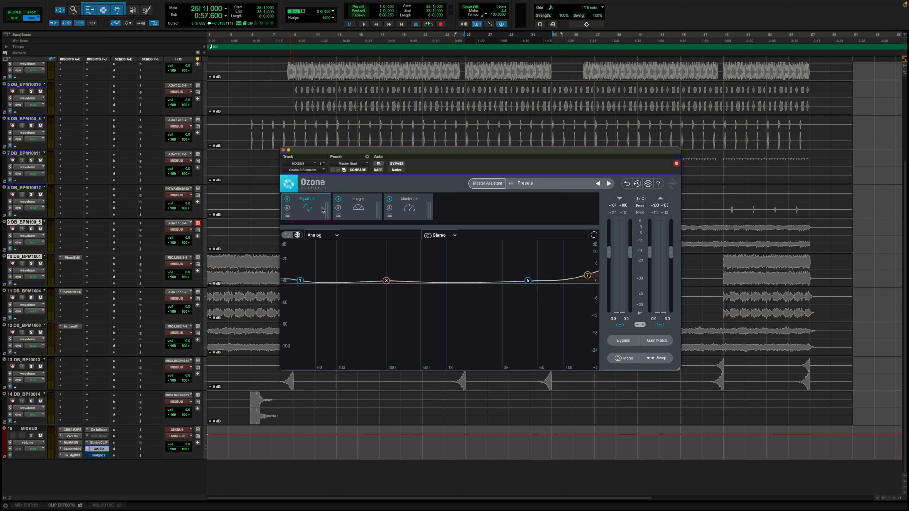
Inspect Ozone's four equalizer bands in turn, auditioning the 300 Hz bell soloed, disabled and enabled during full-mix playback and leaving it enabled.
click(301, 281)
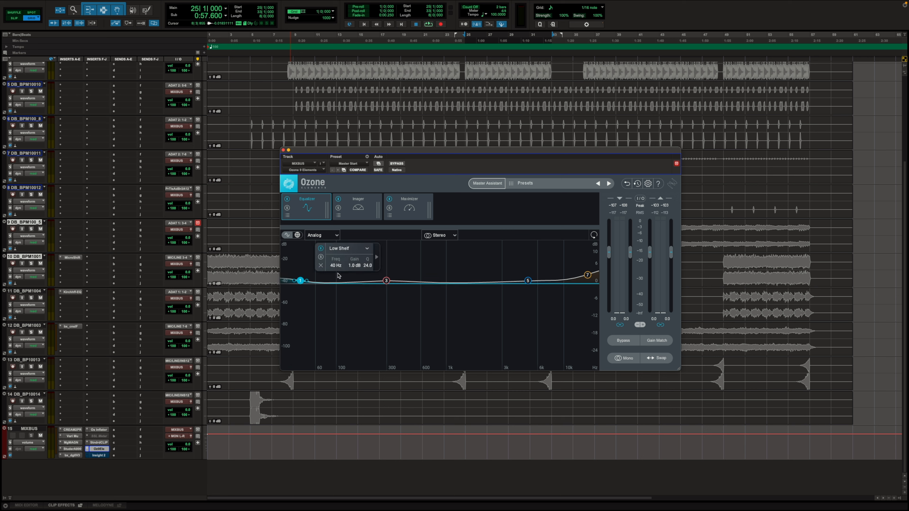
click(386, 281)
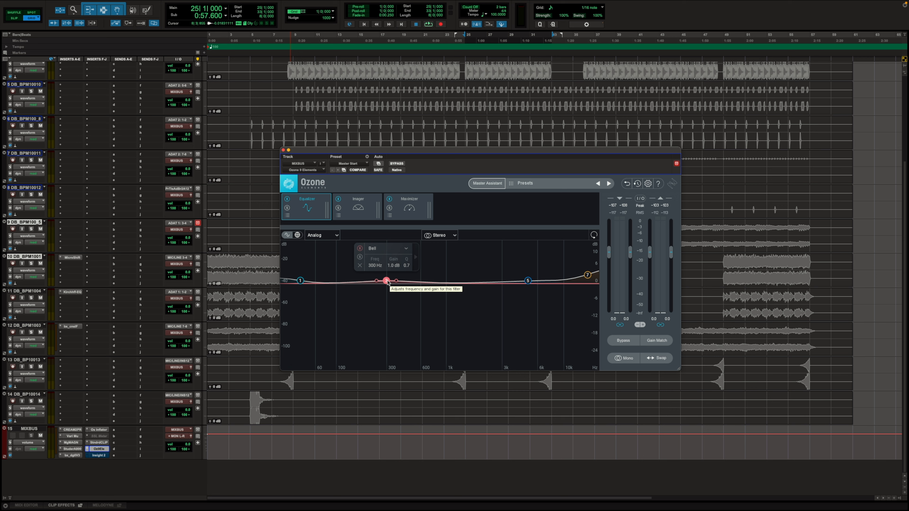
click(359, 257)
key(space)
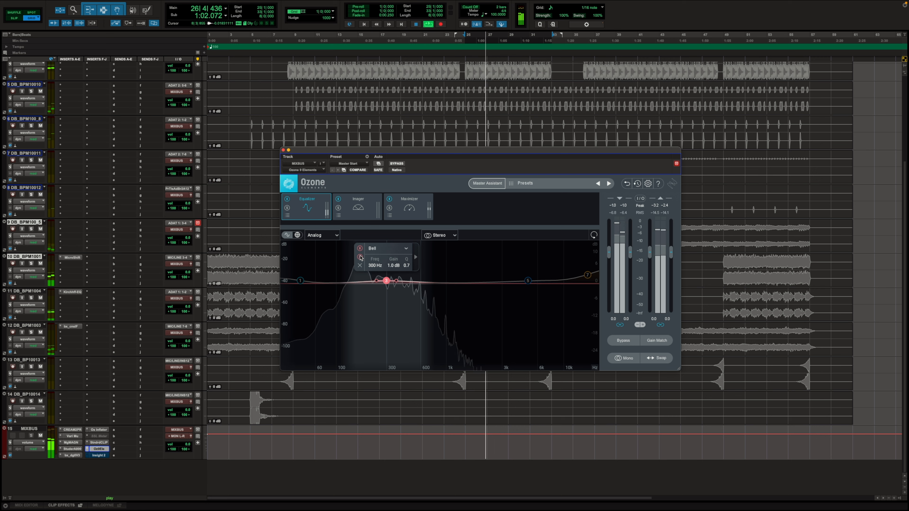
click(360, 257)
click(360, 249)
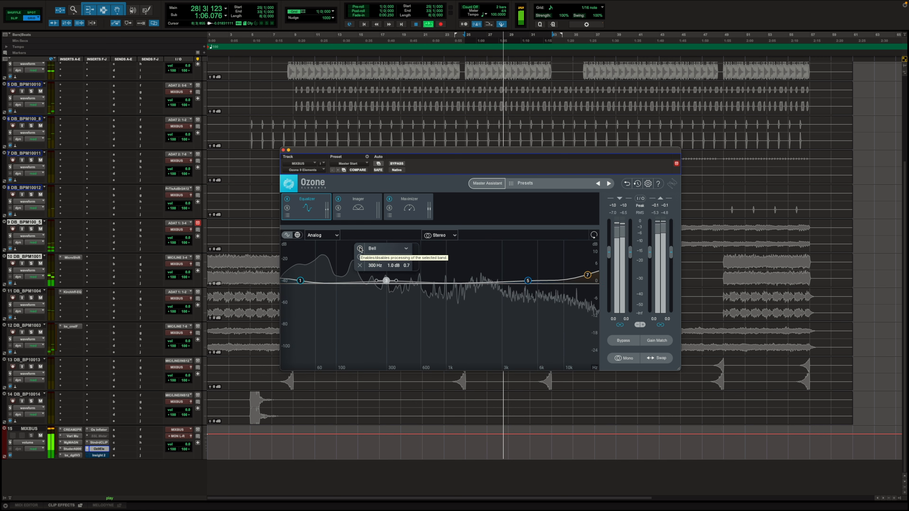
click(359, 249)
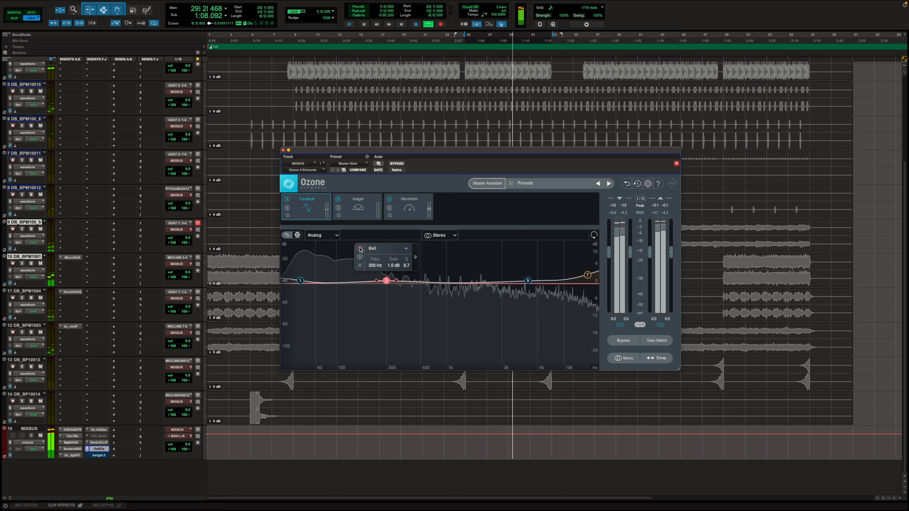
key(space)
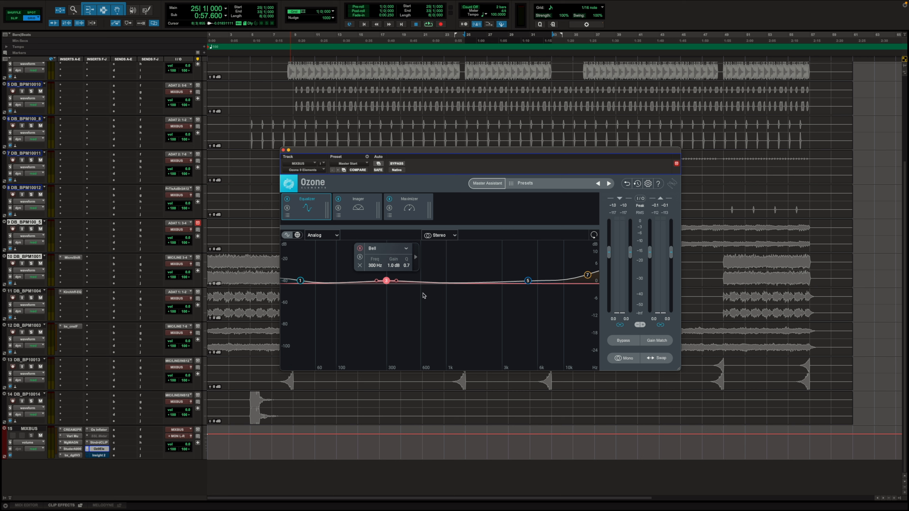
click(528, 281)
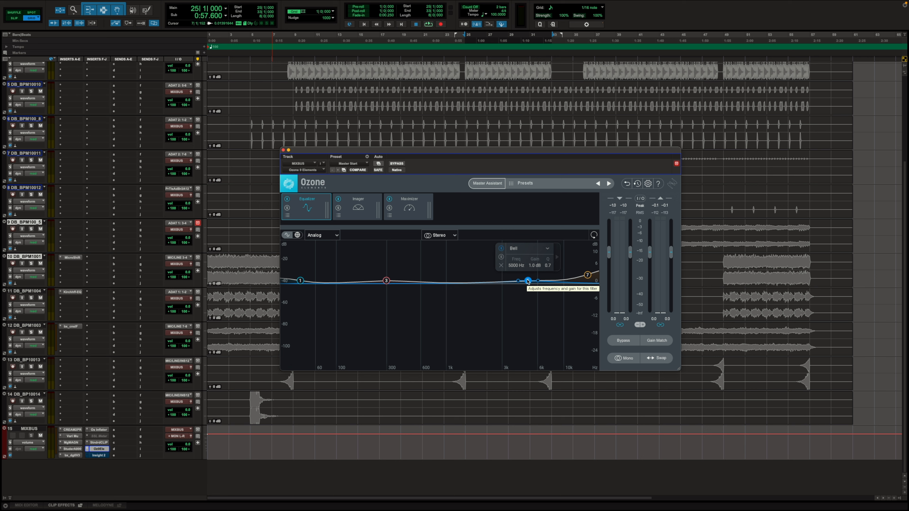
click(587, 275)
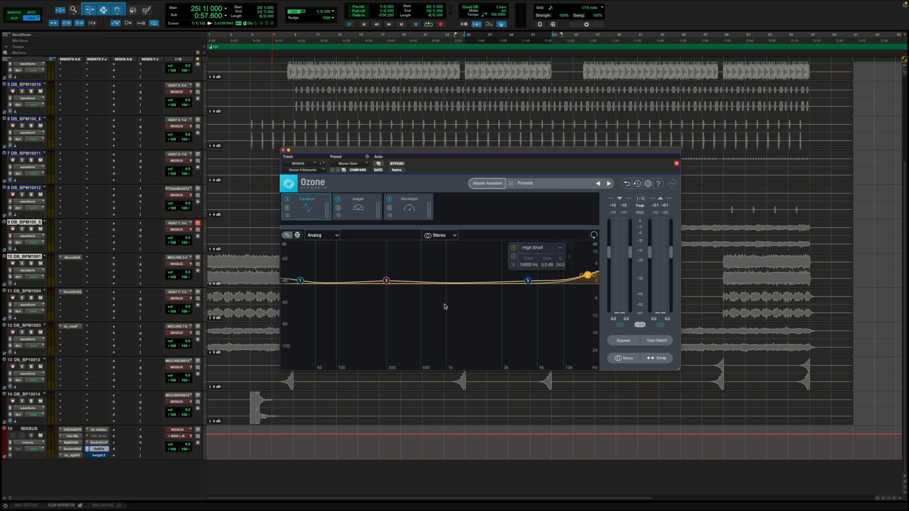
Show Ozone's Imager module and compare it bypassed and active during full-mix playback, leaving it active.
click(359, 208)
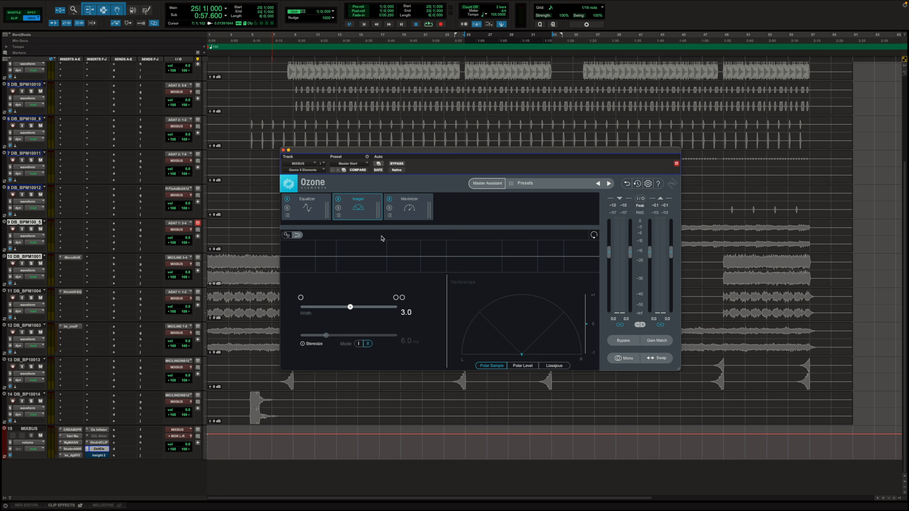
key(space)
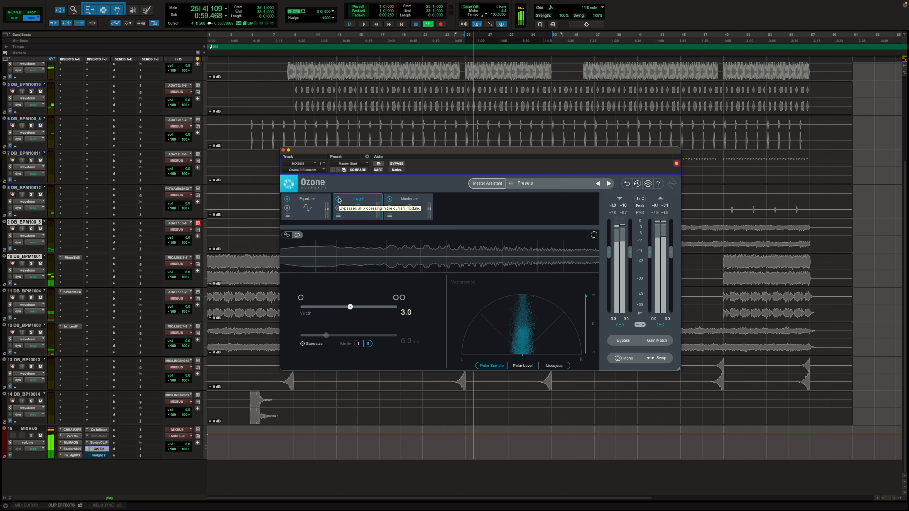
click(338, 199)
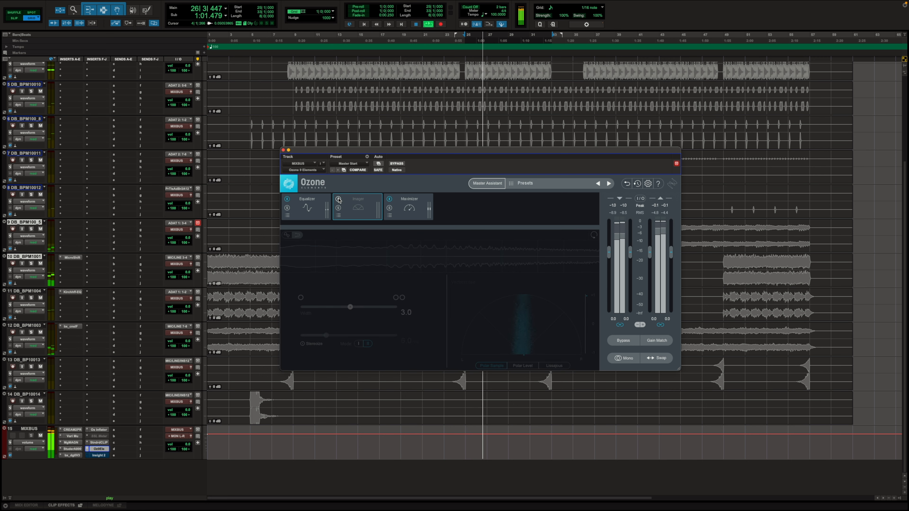
click(339, 200)
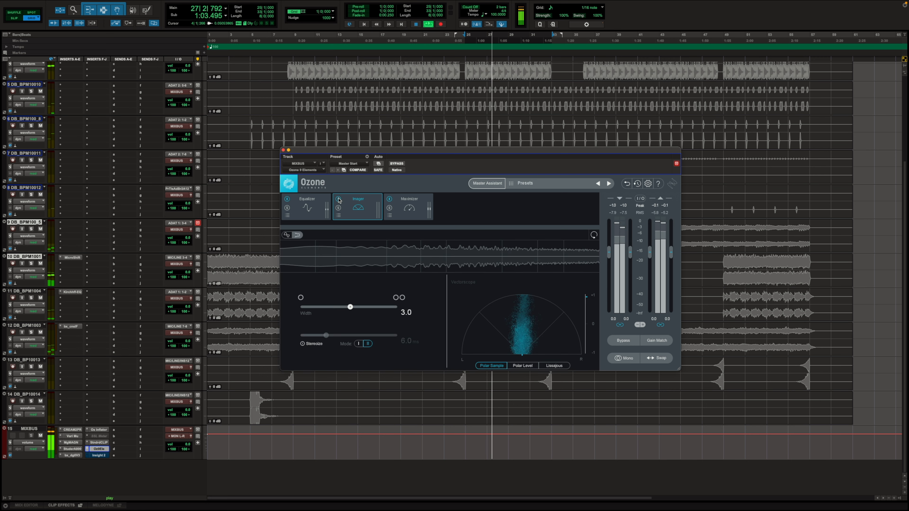
key(space)
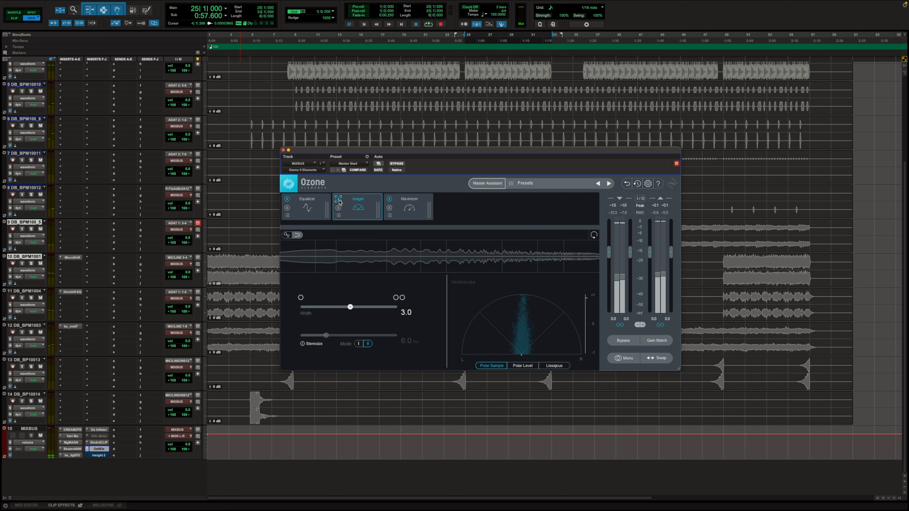
Examine the Ozone Maximizer's threshold, ceiling and Character settings, check StandardCLIP's settings for reference, and return to Ozone.
click(409, 209)
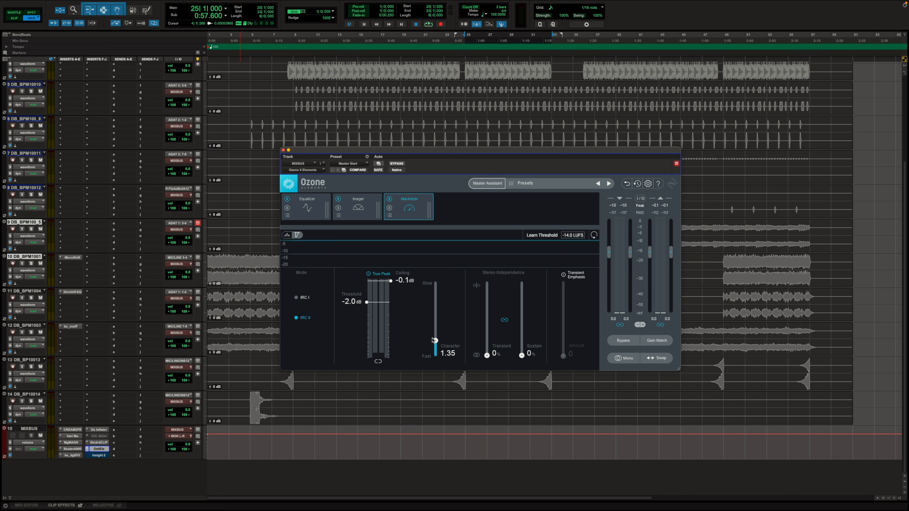
double_click(432, 338)
drag(436, 335, 437, 341)
click(98, 442)
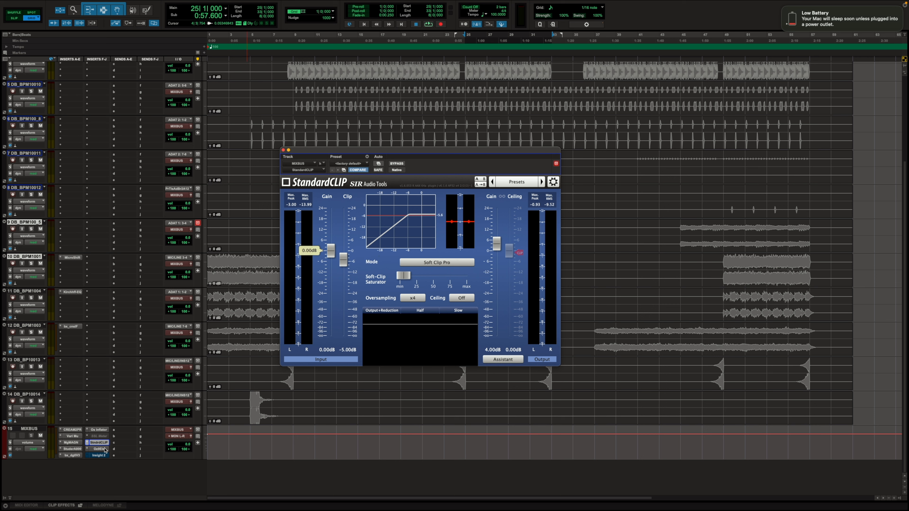
click(103, 449)
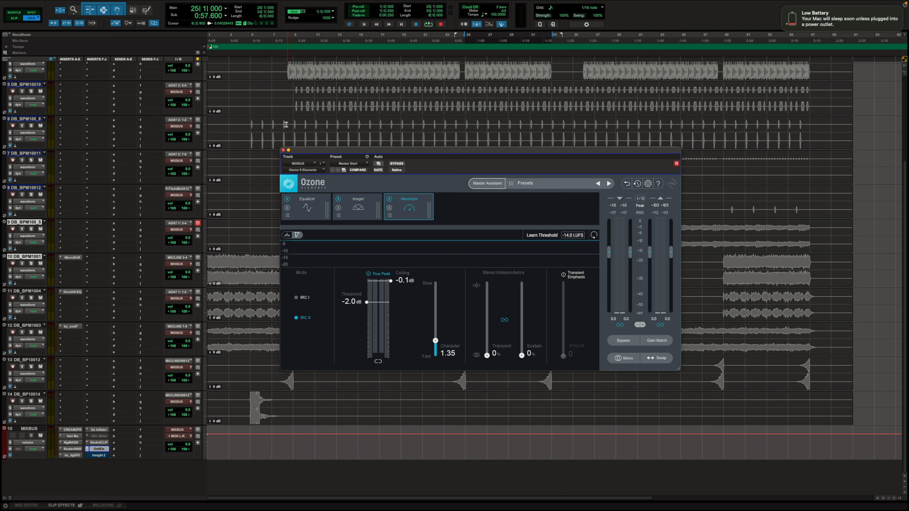
Close Ozone, open Insight 2 from the MIXBUS, and bypass all the other active MIXBUS inserts.
click(283, 151)
click(101, 456)
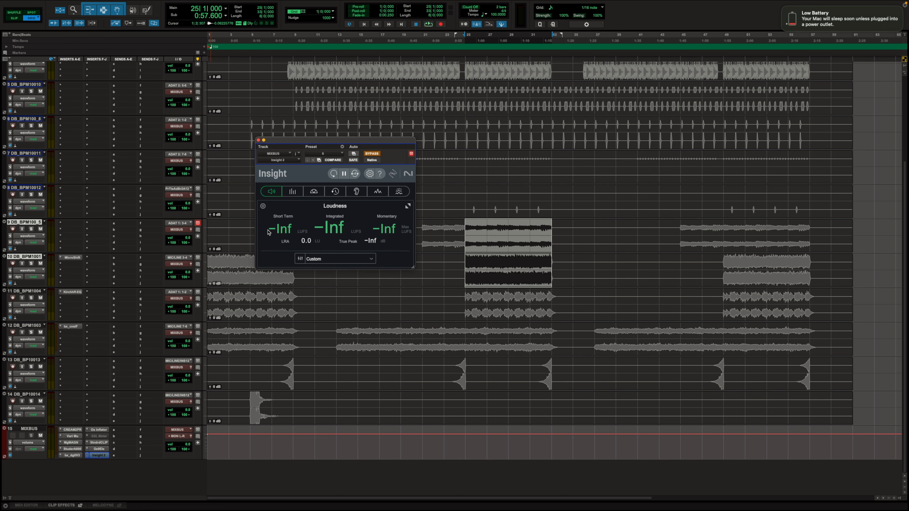
super+click(99, 449)
super+click(99, 442)
super+click(98, 430)
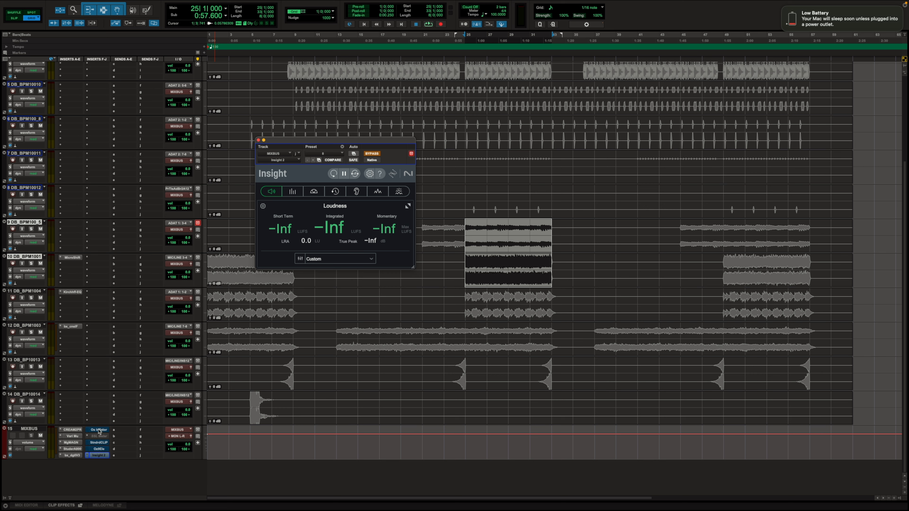
super+click(77, 455)
super+click(76, 449)
super+click(76, 443)
super+click(76, 436)
super+click(77, 430)
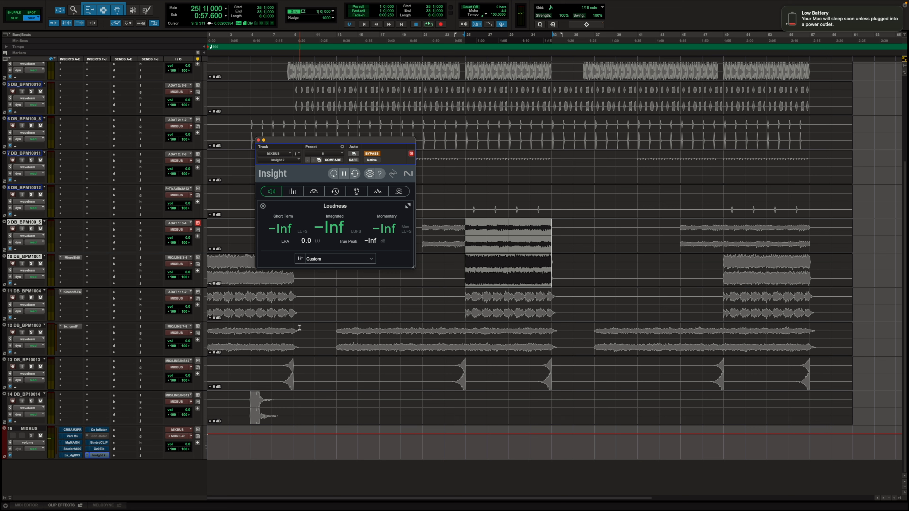
Activate Insight 2, measure the full mix's loudness during playback with a meter reset partway, and close its window after stopping.
click(371, 152)
key(space)
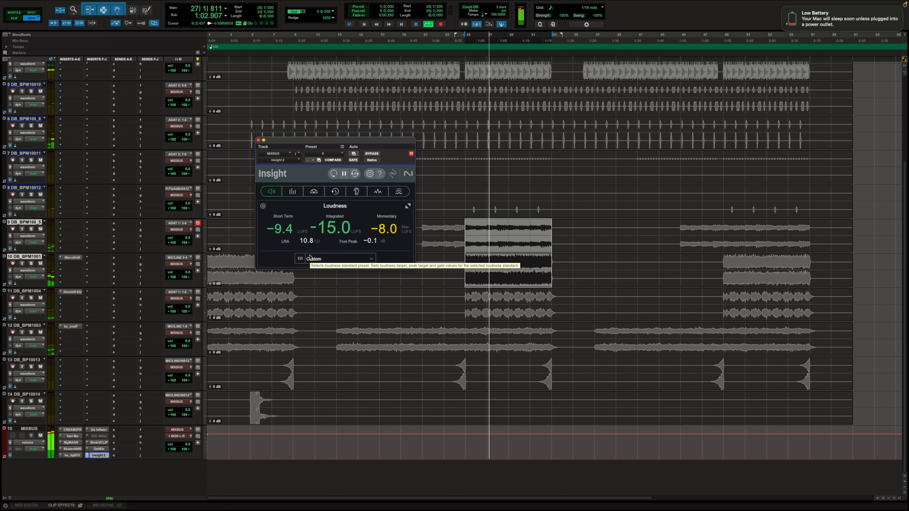
click(334, 174)
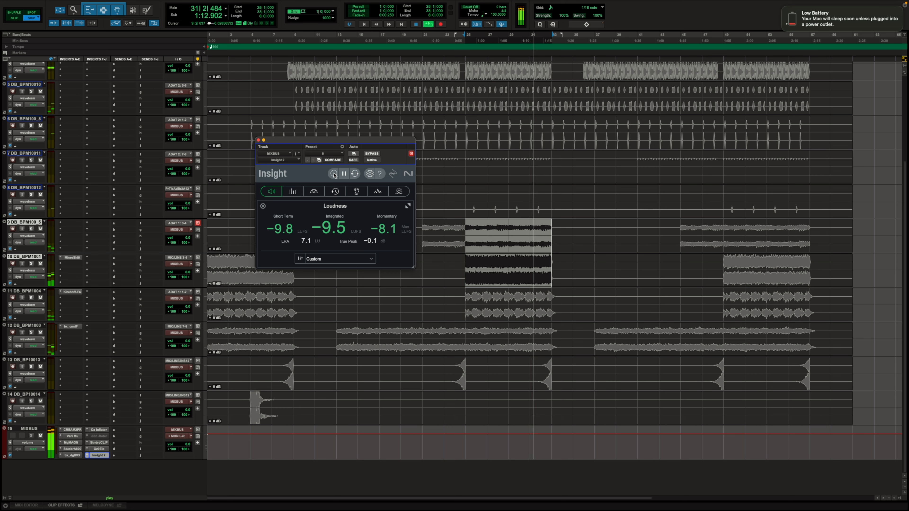
key(space)
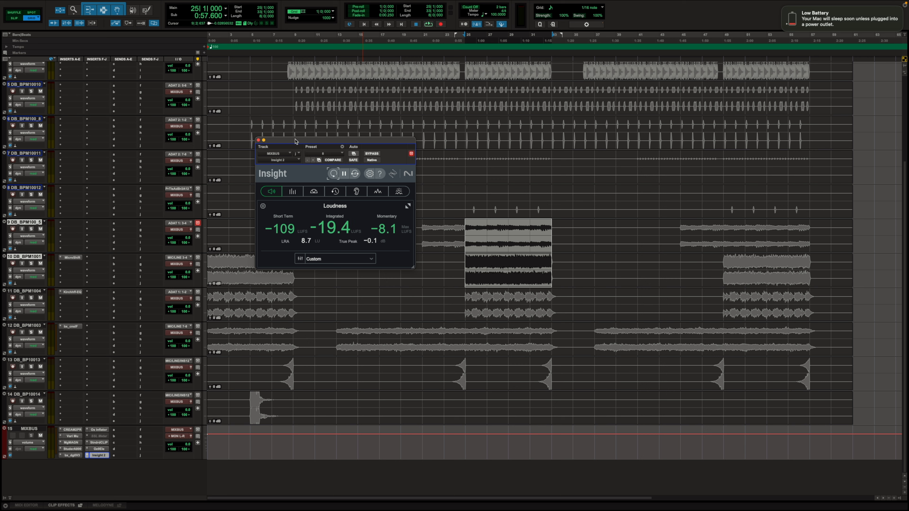
click(258, 140)
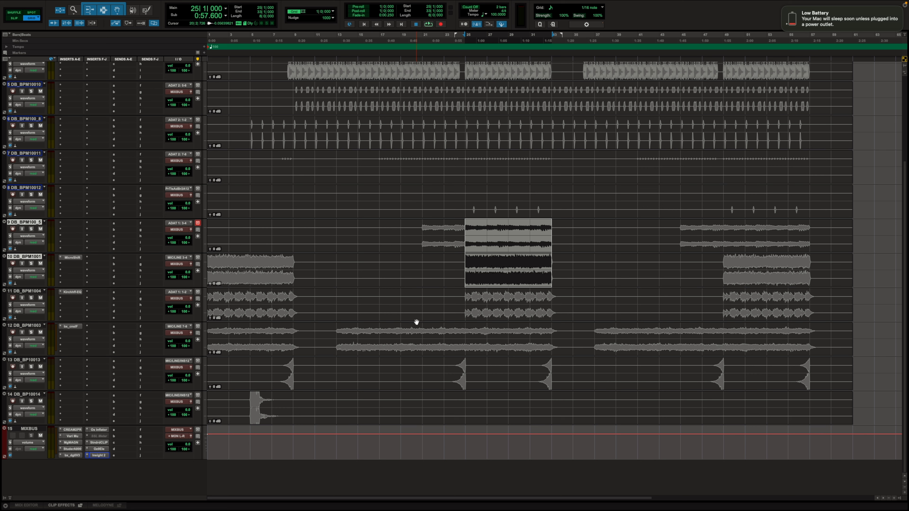